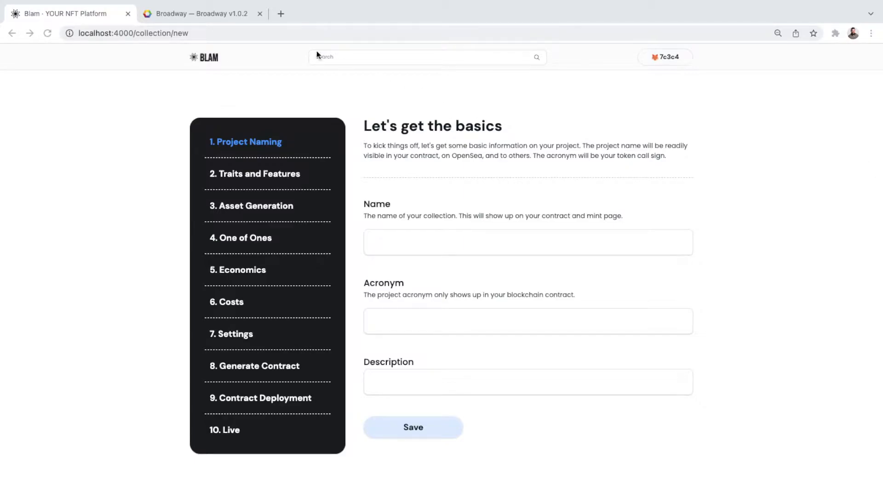
Step: Close the Broadway browser tab, leaving only the new collection page open
click(260, 14)
click(162, 33)
double_click(162, 33)
double_click(102, 34)
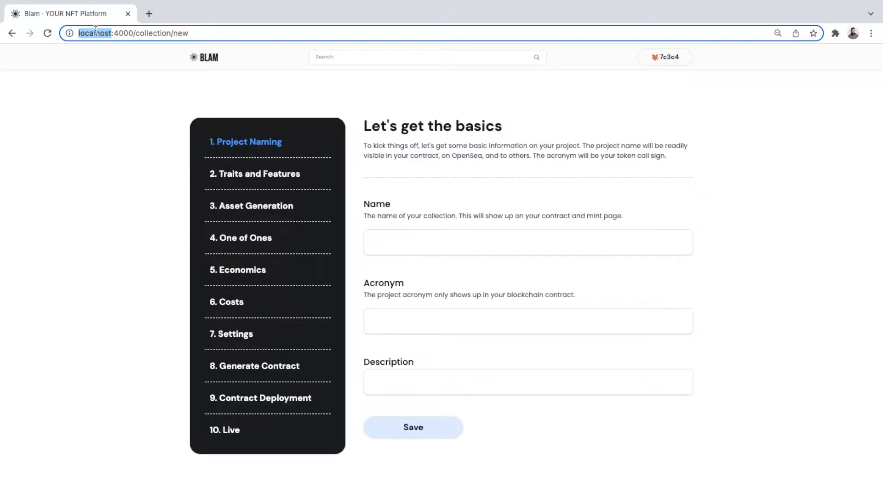
click(391, 240)
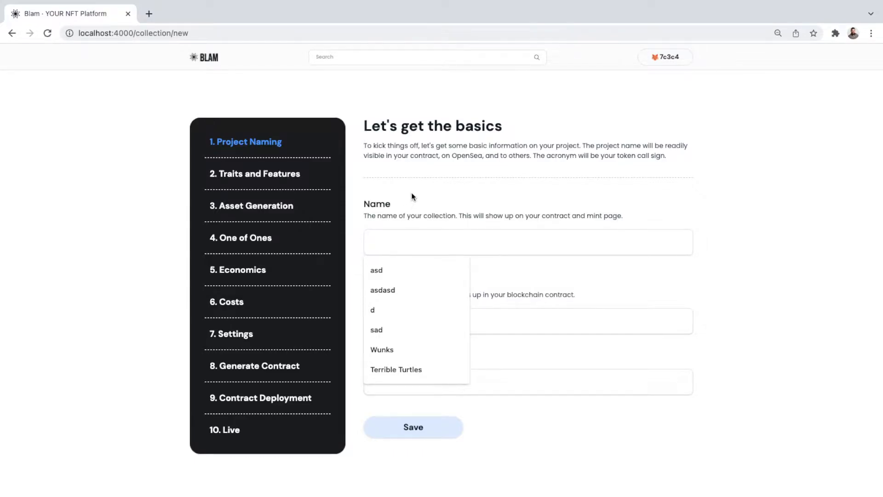
key(Escape)
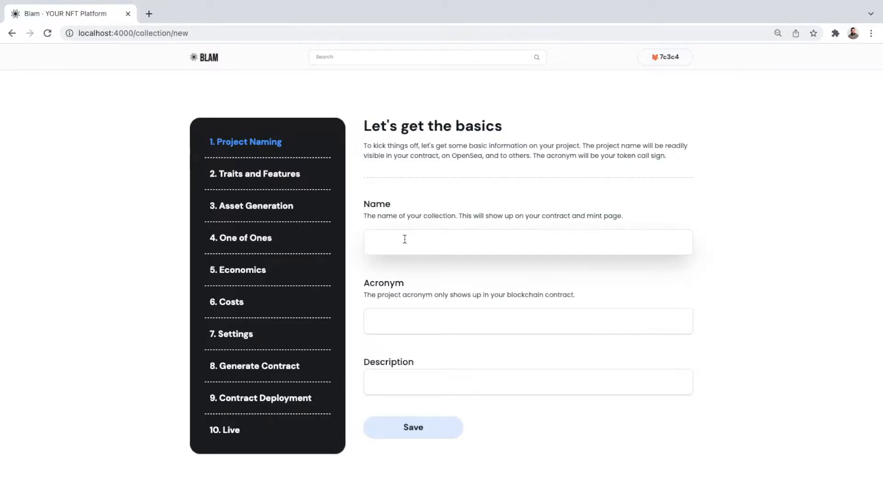
click(451, 239)
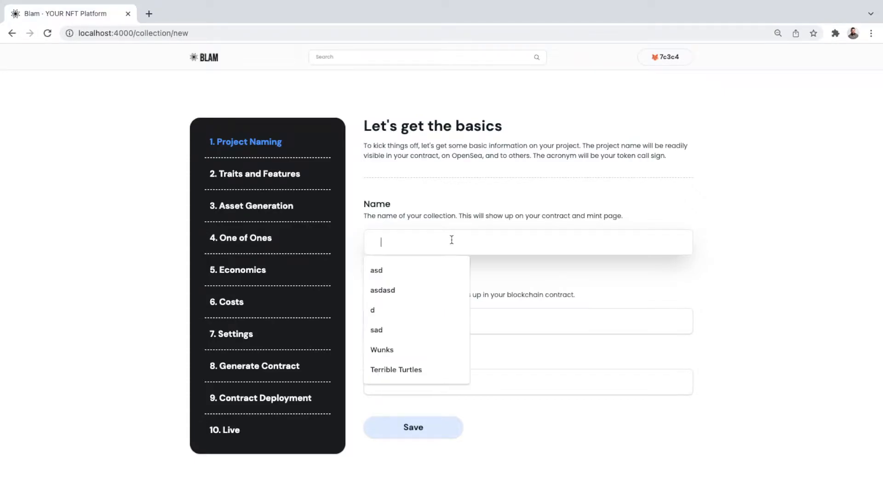
click(734, 186)
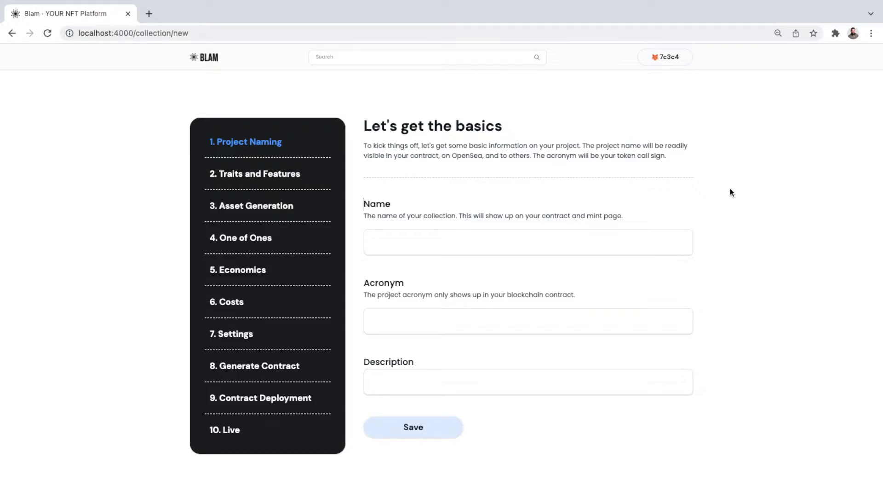
click(580, 250)
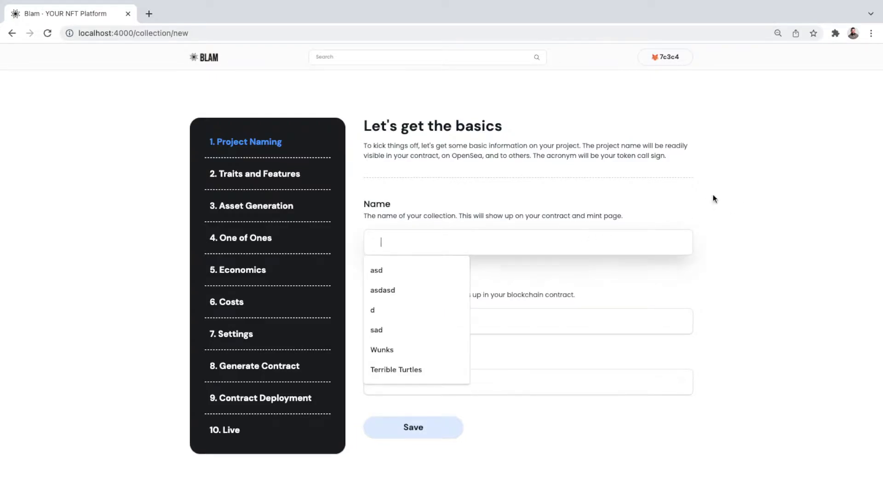
click(745, 180)
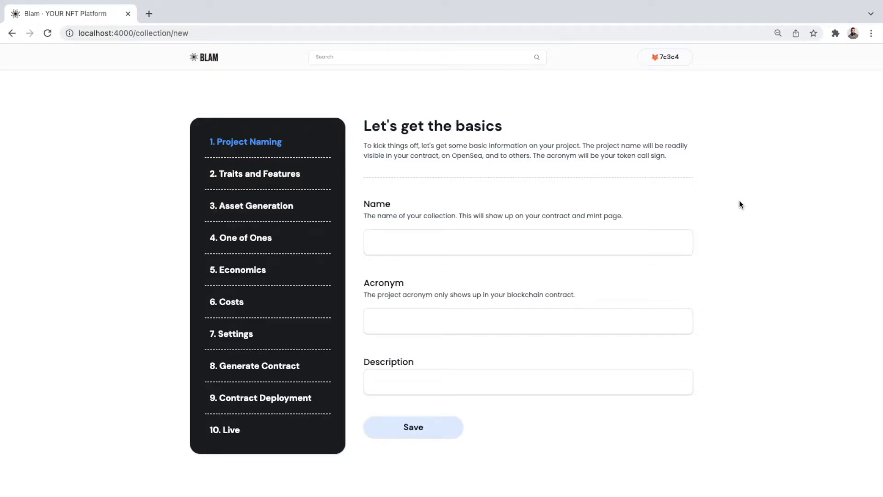
Step: Enter WunksV2 as both the collection name and the acronym, leave the description blank, and save the project basics
click(462, 242)
text(WunksV2)
key(Tab)
text(Wunk)
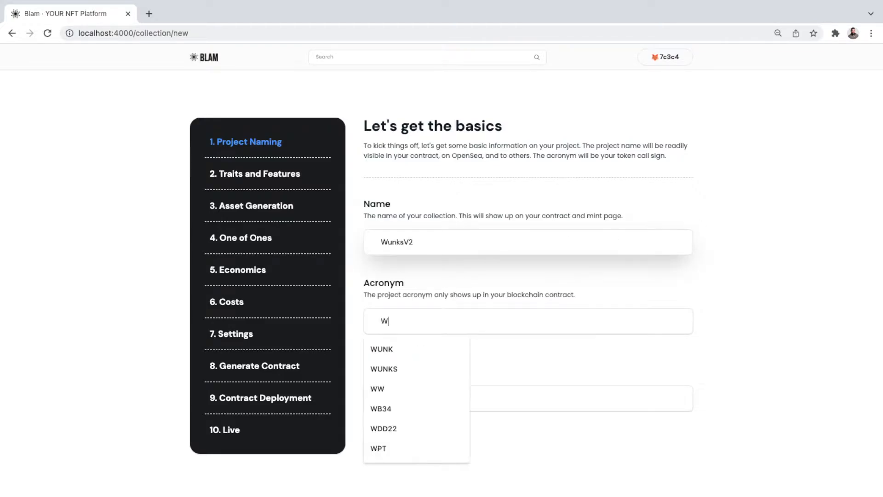
text(sV2)
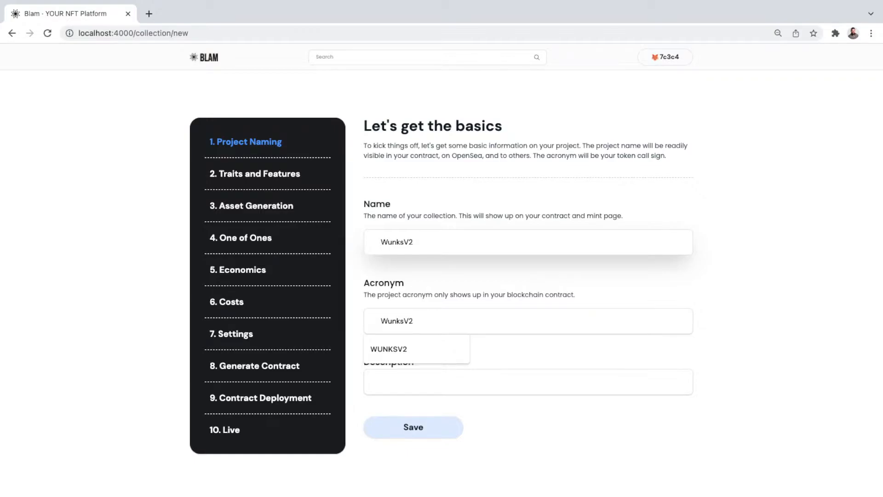
click(523, 354)
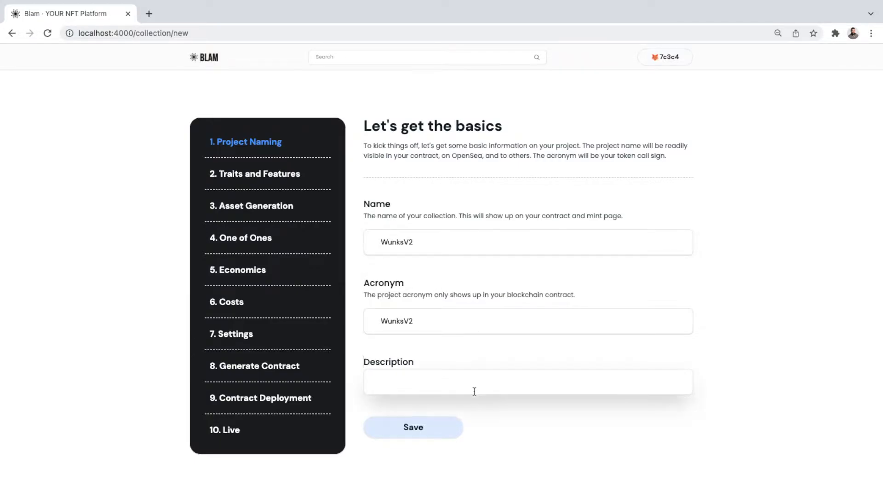
click(441, 429)
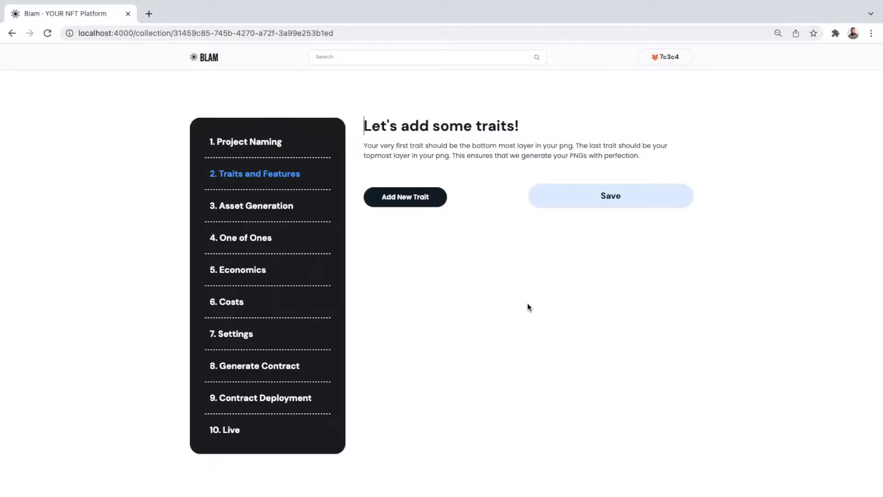
Step: Add a new trait to the collection and name it Type
click(417, 201)
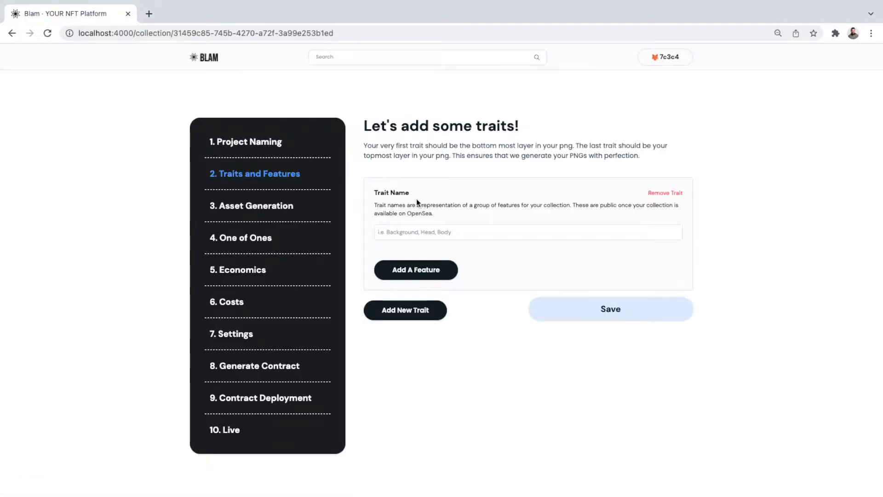
click(427, 232)
text(Type)
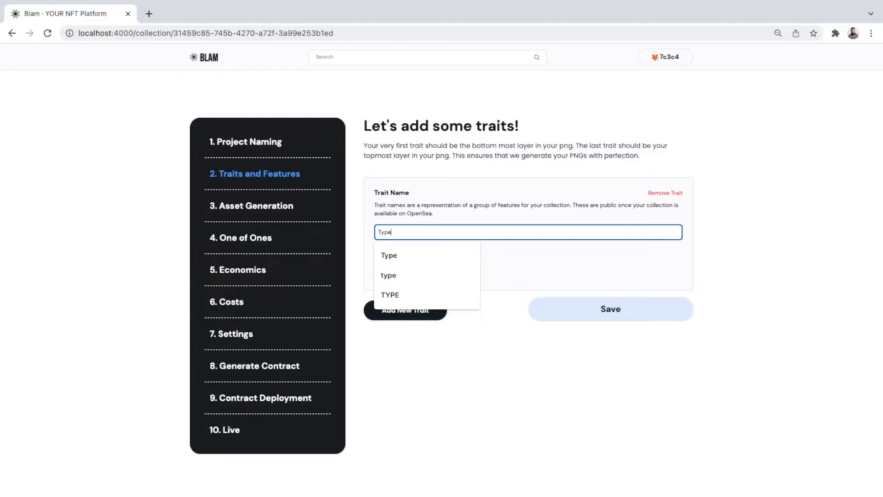
Step: Add a Type feature named Zombie with zombie.png from the Type folder in Wunk Traits and a weighting of 3
click(449, 288)
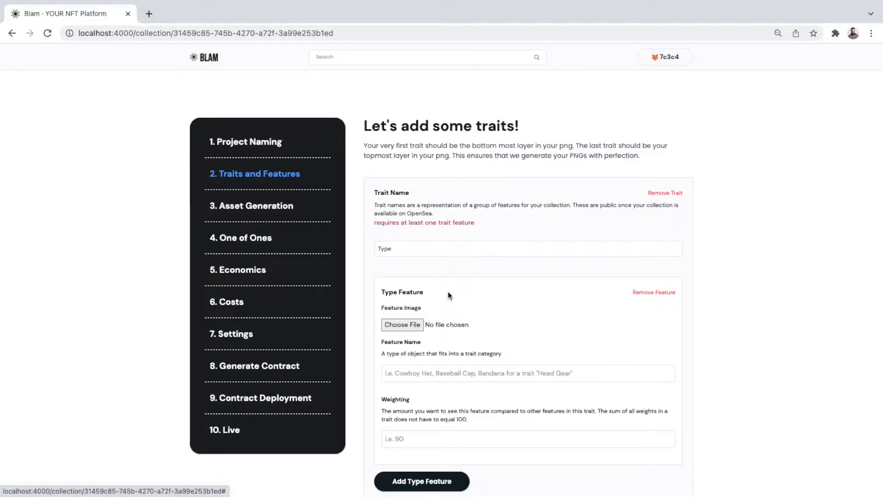
click(397, 325)
click(457, 145)
click(457, 154)
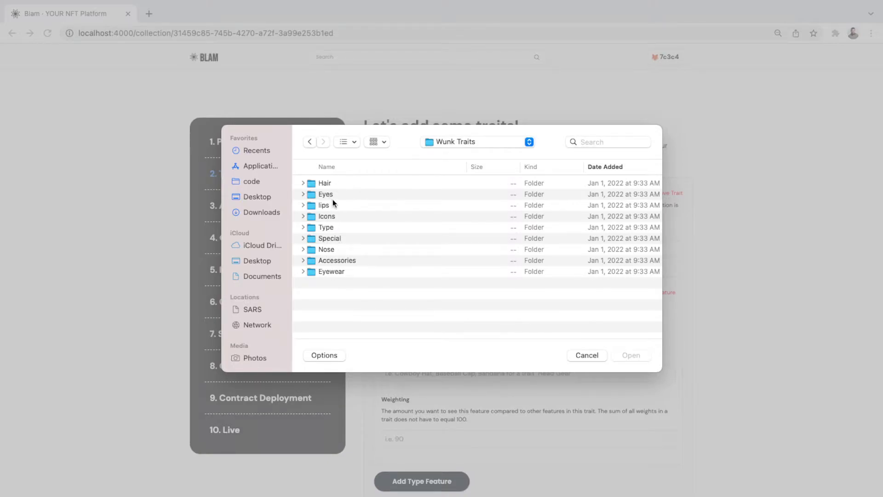
double_click(331, 228)
double_click(341, 181)
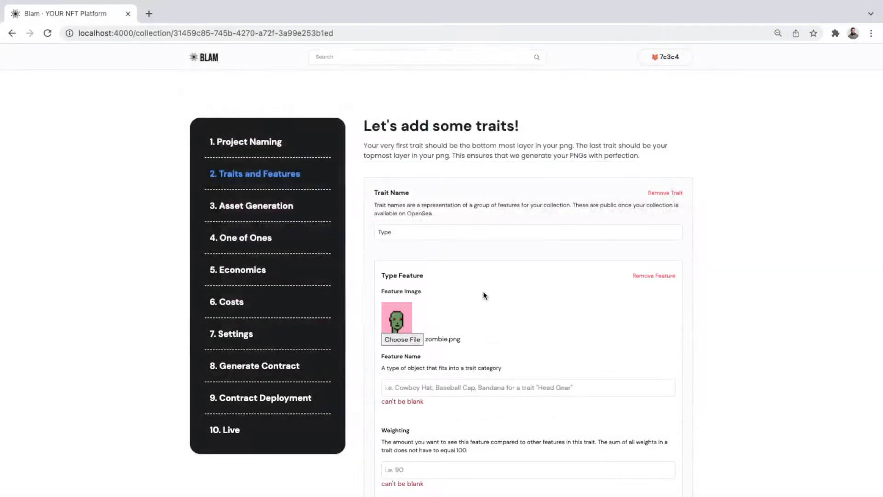
scroll(483, 291, down, 2)
click(467, 328)
text(Zombie)
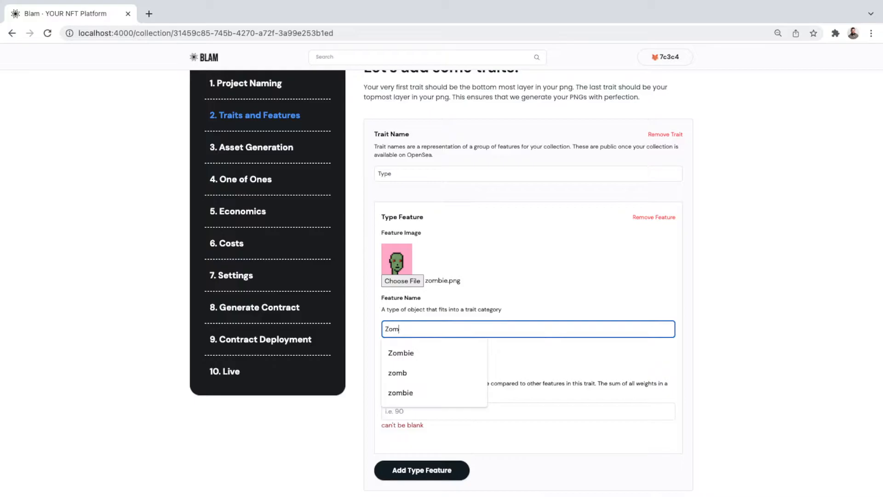
key(Tab)
text(3)
Step: Add a second Type feature with the image ty1.png, the name Type 1 and a weighting of 16
click(442, 453)
scroll(450, 437, down, 2)
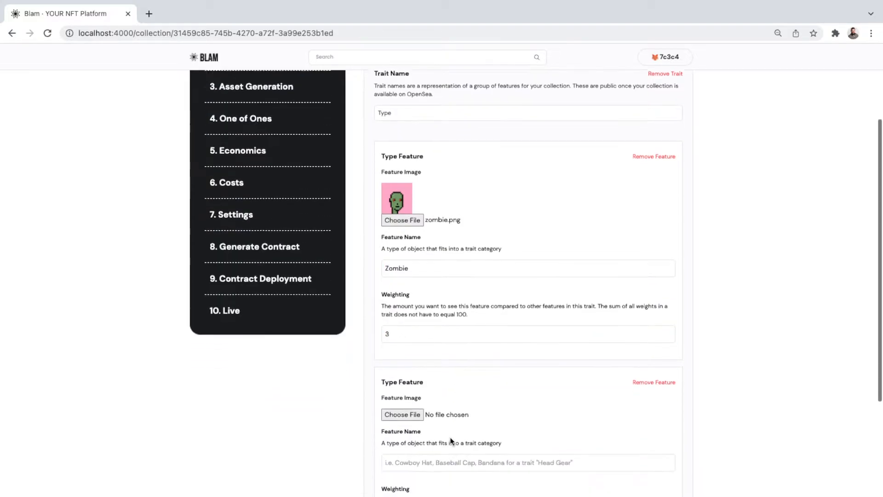
click(414, 384)
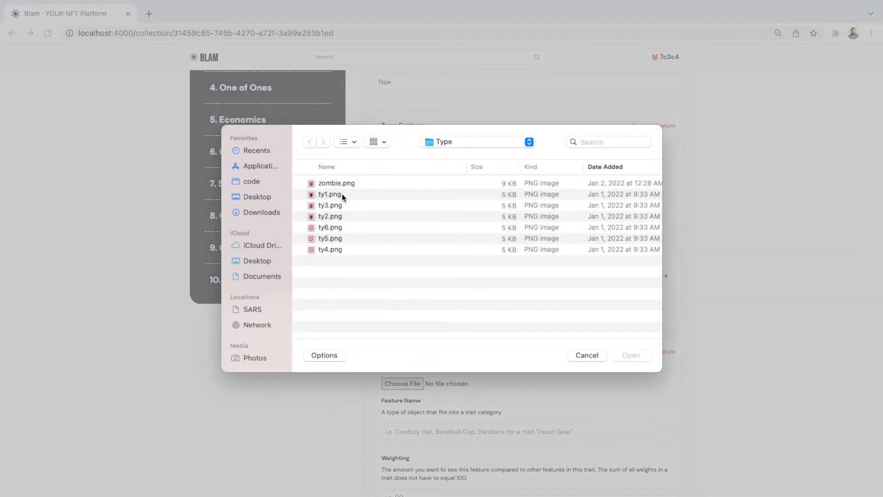
double_click(343, 195)
scroll(501, 382, down, 3)
click(481, 338)
text(Type 1)
key(Tab)
text(16)
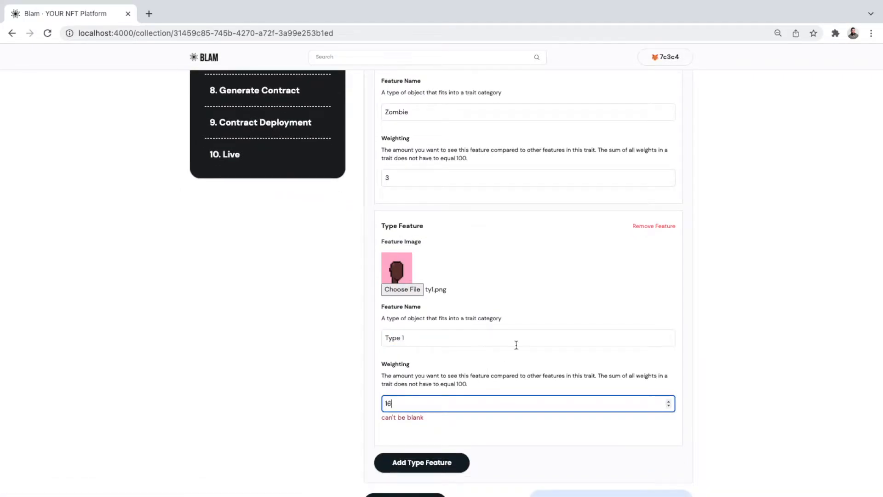
scroll(546, 403, down, 1)
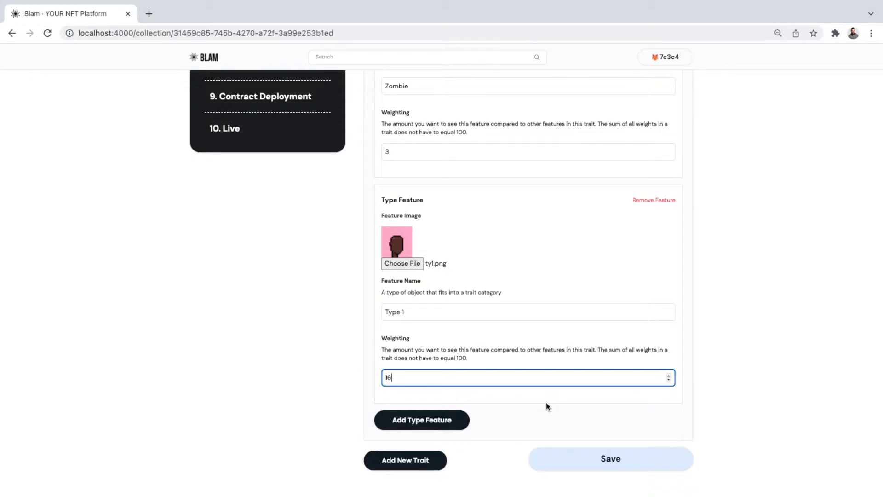
Step: Add a third Type feature with the image ty2.png, the name Type 2 and a weighting of 16
click(446, 420)
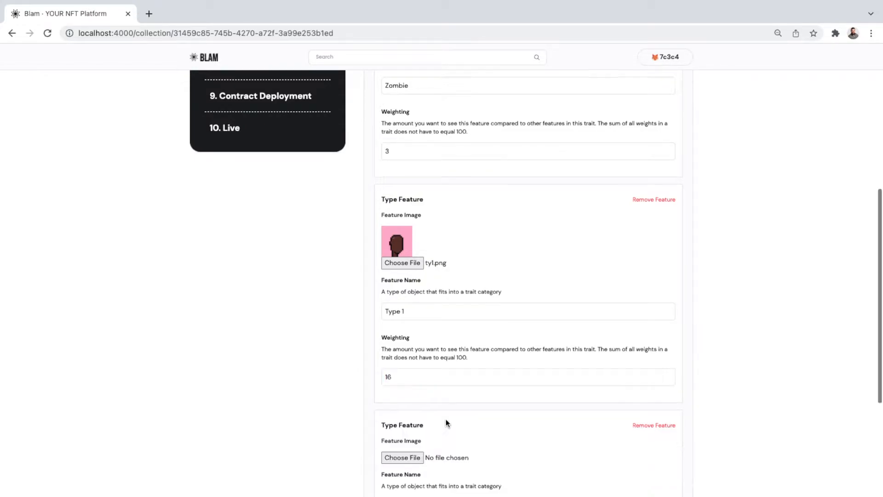
scroll(446, 420, down, 2)
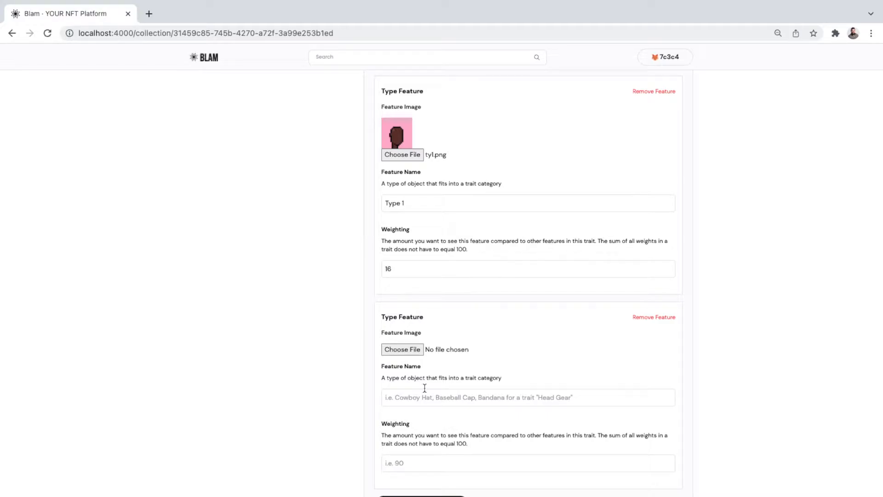
click(416, 349)
double_click(332, 214)
scroll(503, 395, down, 3)
click(494, 330)
text(Type 2)
key(Tab)
text(16)
scroll(447, 428, down, 1)
Step: Add a fourth Type feature with the image ty3.png, the name Type 3 and a weighting of 16
click(446, 427)
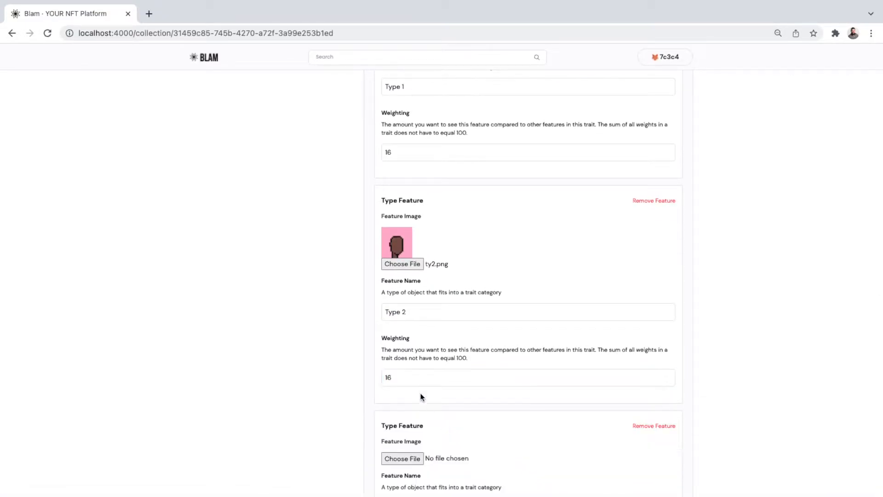
click(411, 458)
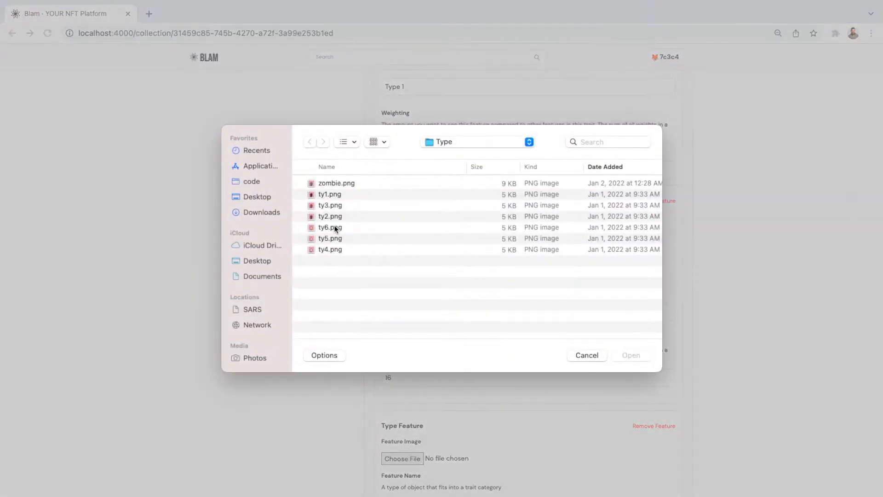
double_click(338, 208)
scroll(469, 350, down, 3)
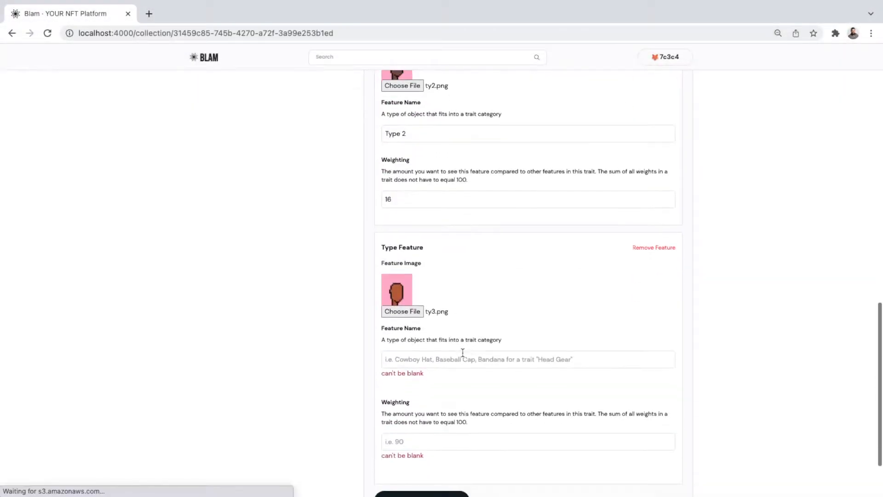
click(463, 354)
text(Type 3)
key(Tab)
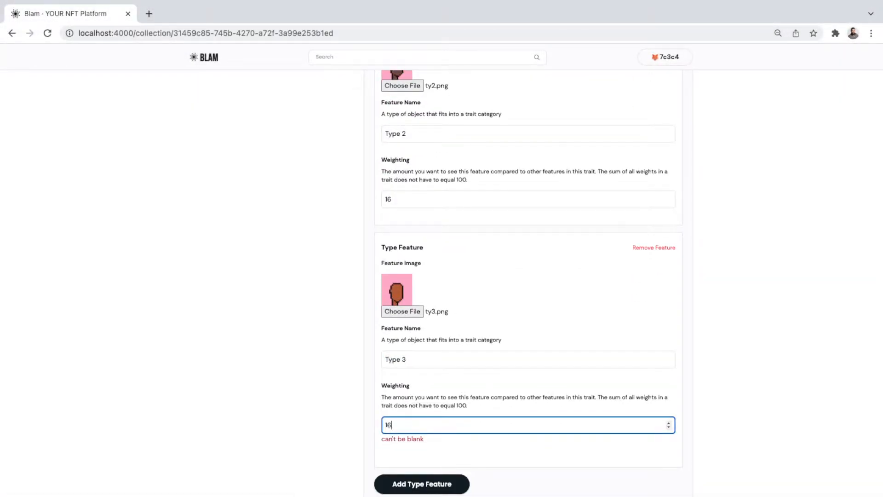
text(16)
Step: Add a fifth Type feature with the image ty4.png, the name Type 4 and a weighting of 16
scroll(484, 406, down, 2)
click(448, 421)
click(410, 457)
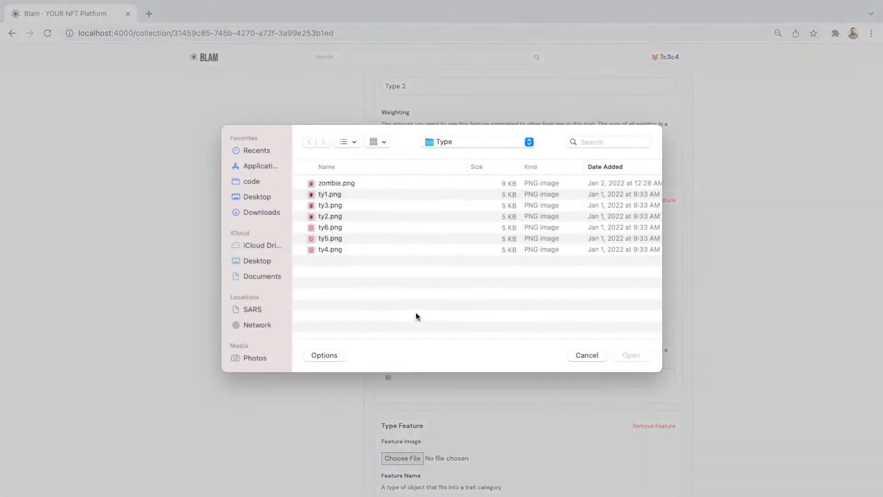
double_click(339, 249)
scroll(482, 324, down, 3)
scroll(482, 327, down, 1)
click(470, 344)
text(Type 4)
key(Tab)
text(1)
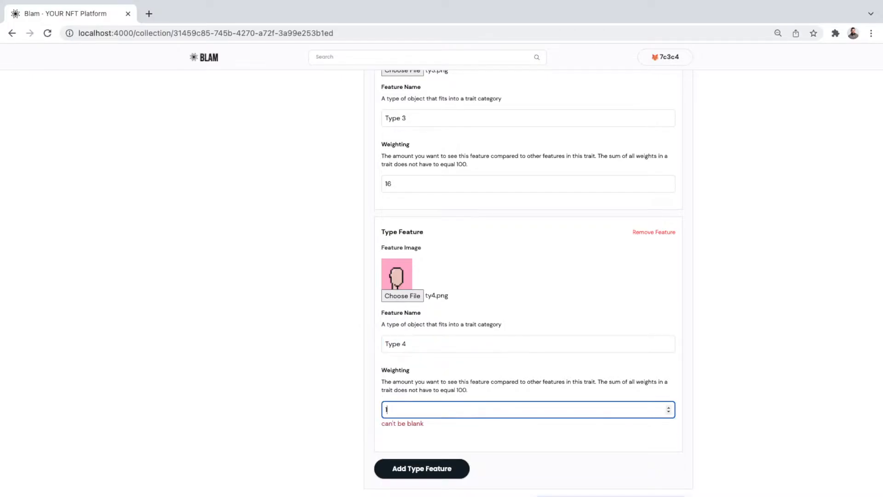
text(6)
Step: Add a second trait to the collection below Type and name it Eyes
scroll(620, 413, down, 1)
click(410, 457)
scroll(410, 451, down, 4)
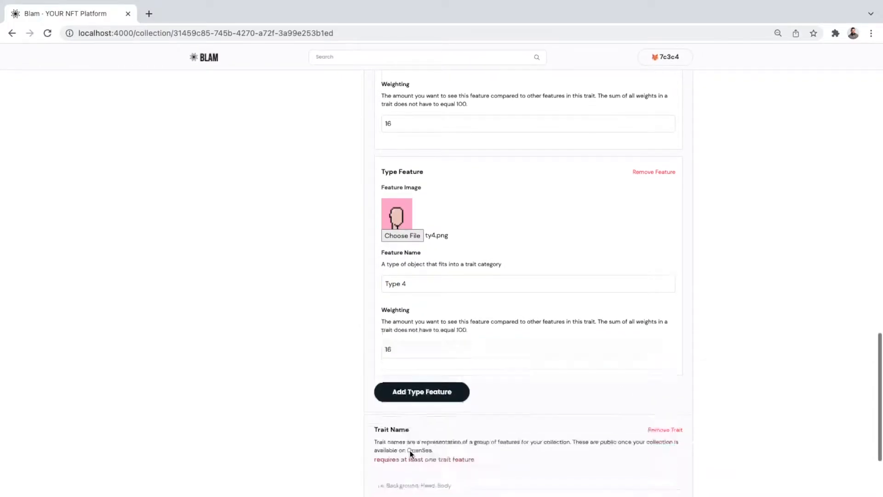
click(415, 365)
text(Eyes)
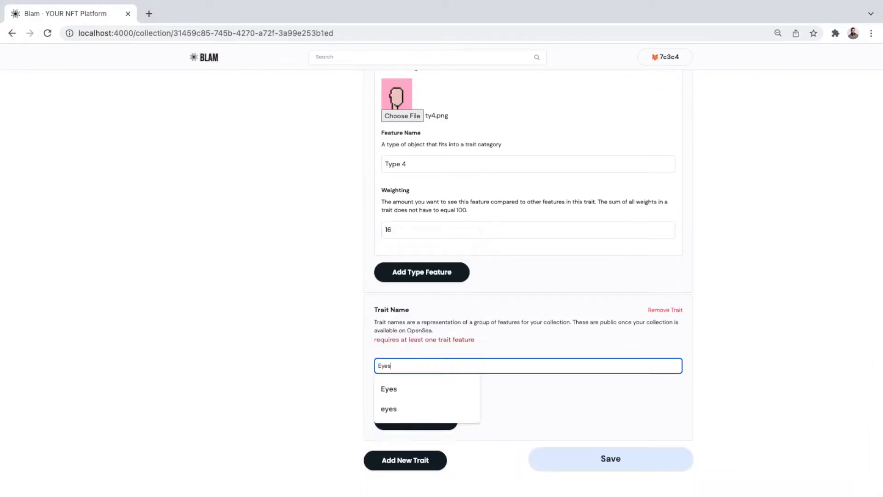
key(Return)
Step: Add an Eyes feature named Azul OG with ey2.png from the Eyes folder in Wunk Traits and a weighting of 5
click(436, 422)
click(411, 452)
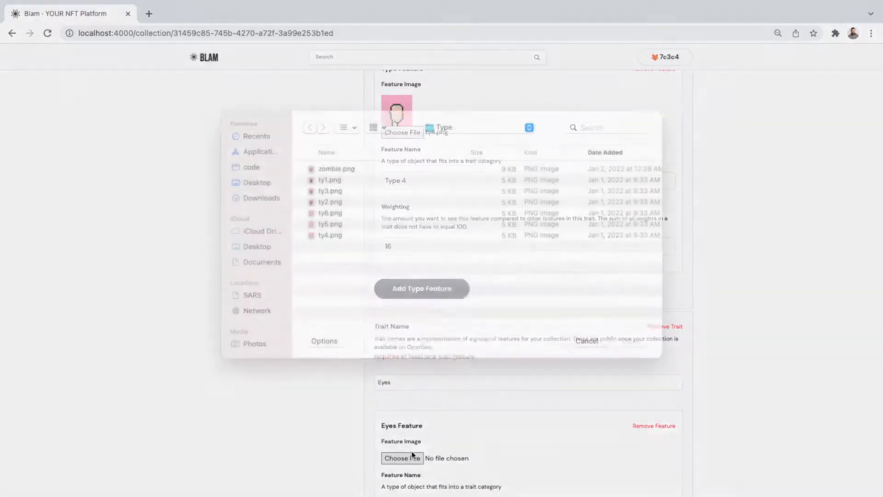
click(449, 141)
click(451, 156)
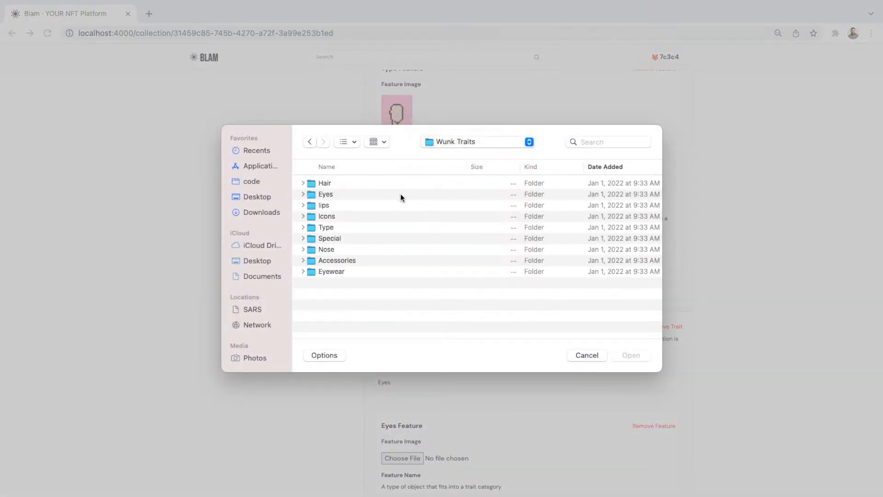
double_click(336, 194)
double_click(335, 183)
scroll(511, 373, down, 2)
scroll(510, 375, down, 3)
click(489, 394)
text(Azul OG)
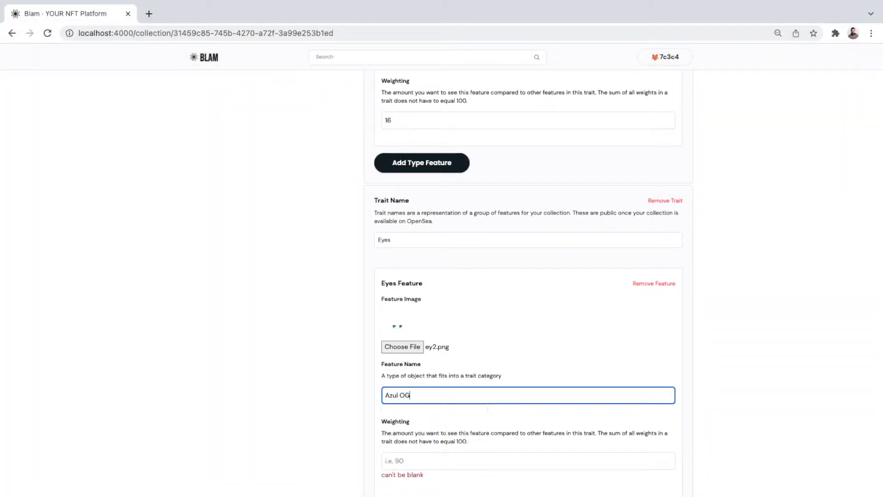
key(Tab)
text(5)
Step: Add a second Eyes feature with the image ey3.png, the name Topaz and a weighting of 8
scroll(501, 405, down, 3)
click(450, 419)
click(397, 460)
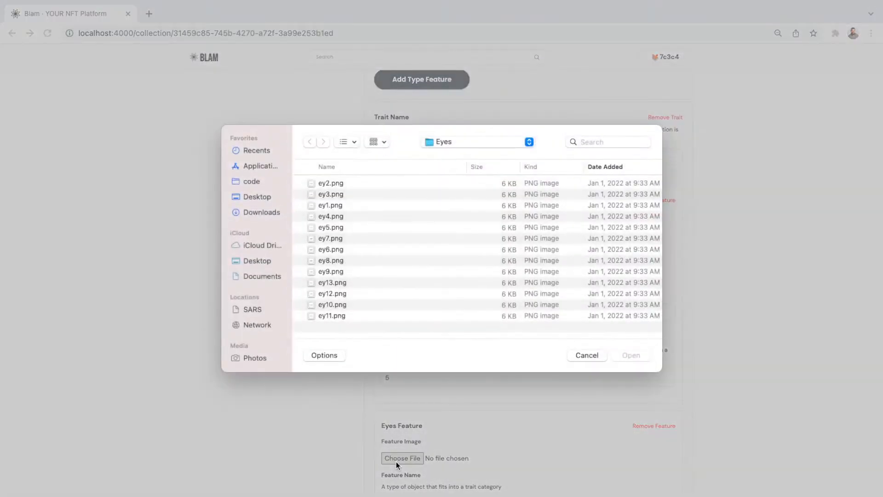
double_click(331, 194)
scroll(518, 419, down, 4)
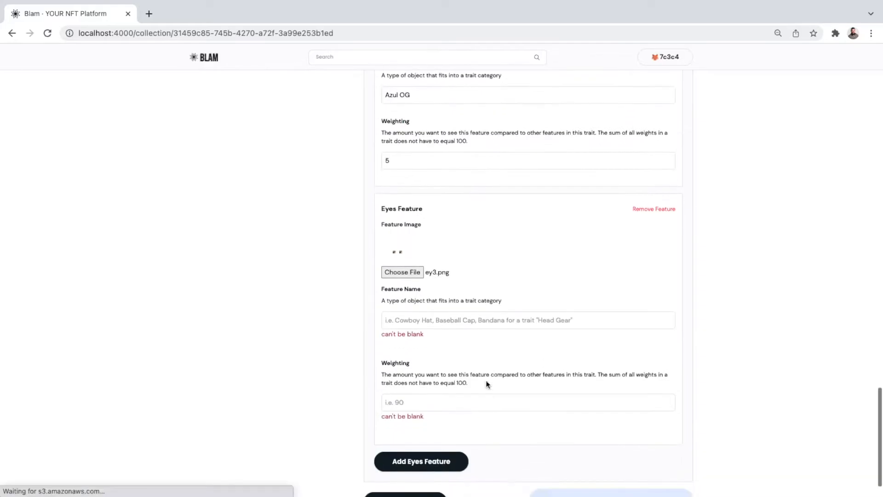
click(478, 326)
text(Topaz)
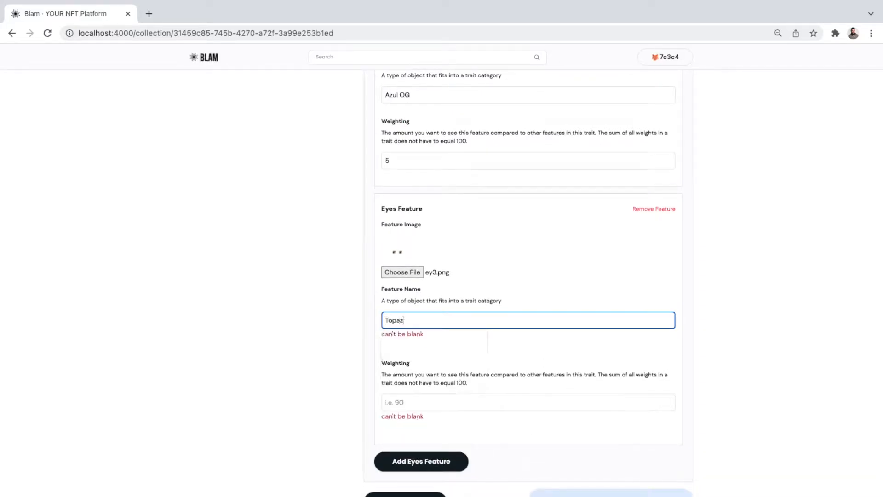
key(Tab)
text(8)
Step: Add a third Eyes feature with the image ey8.png, the name Shadowed Green and a weighting of 12
click(422, 430)
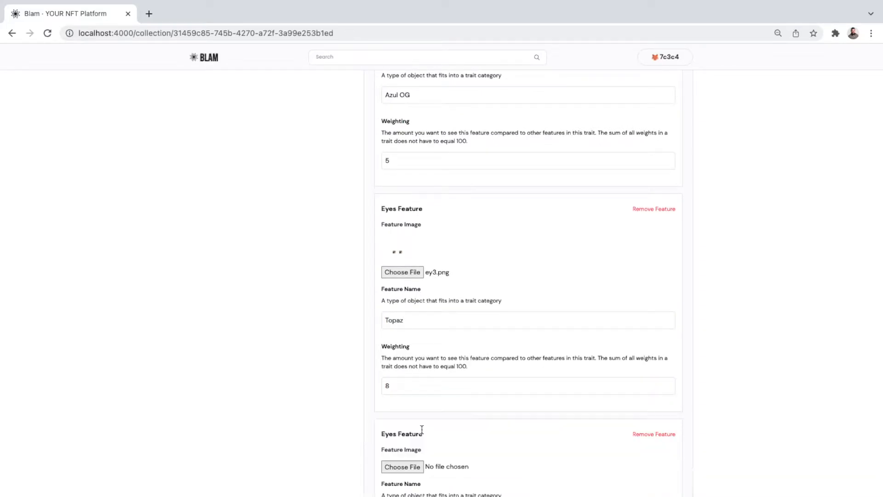
click(410, 467)
double_click(357, 256)
scroll(493, 352, down, 4)
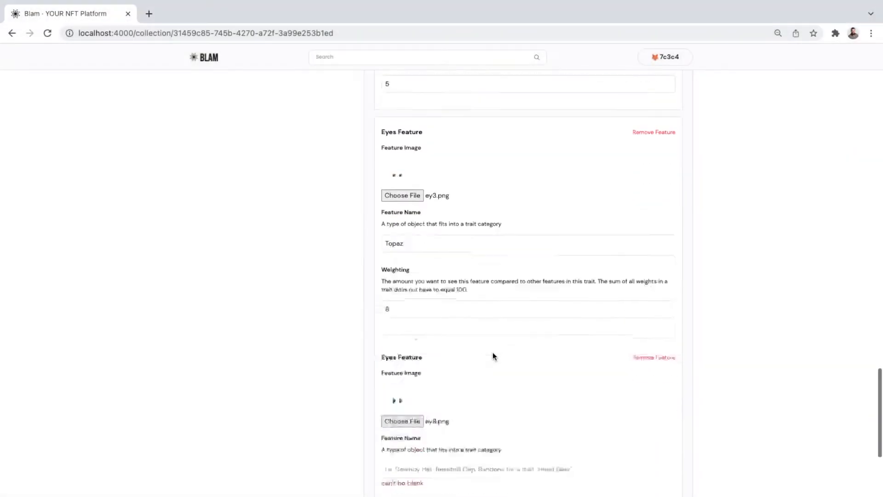
click(469, 355)
text(S)
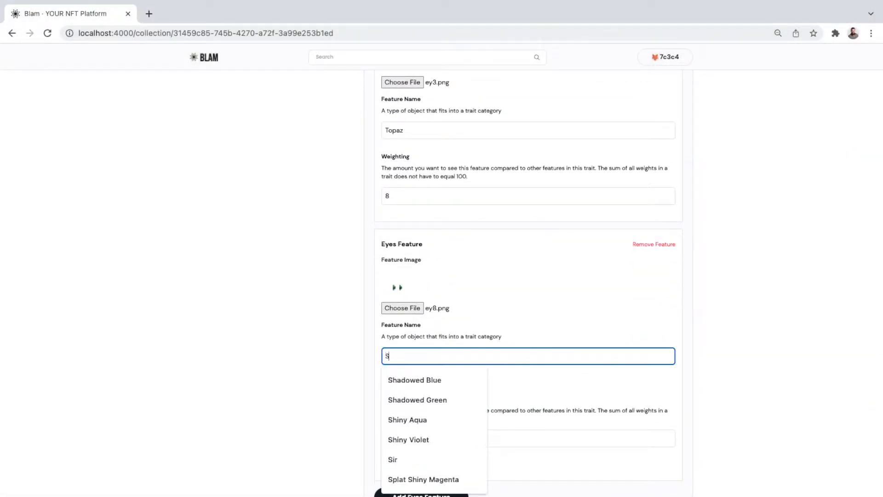
text(hadowed)
click(417, 400)
scroll(462, 420, down, 1)
click(461, 420)
text(12)
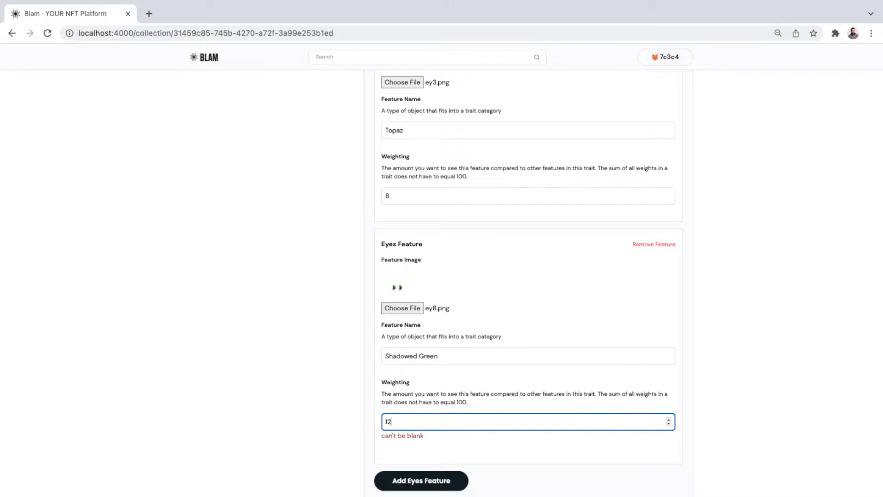
Step: Add a fourth Eyes feature with the image ey12.png, the name Square and a weighting of 8
scroll(461, 420, down, 2)
click(461, 420)
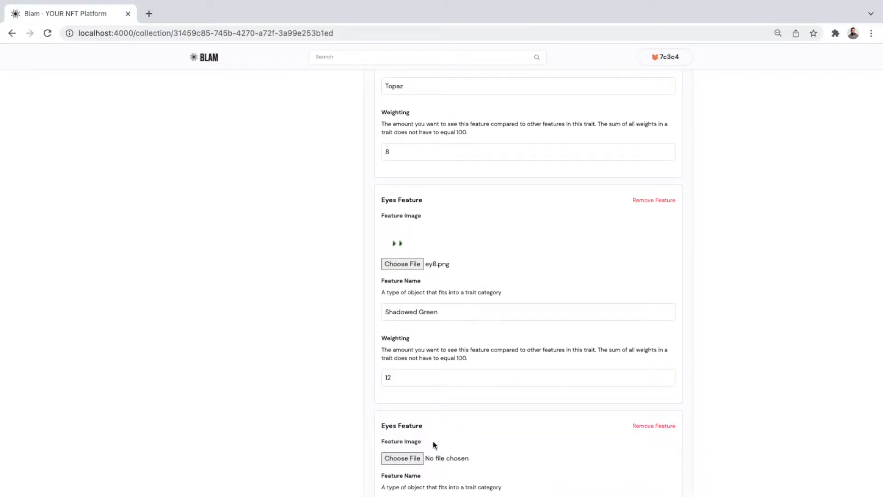
click(412, 458)
click(346, 297)
double_click(346, 296)
scroll(474, 384, down, 3)
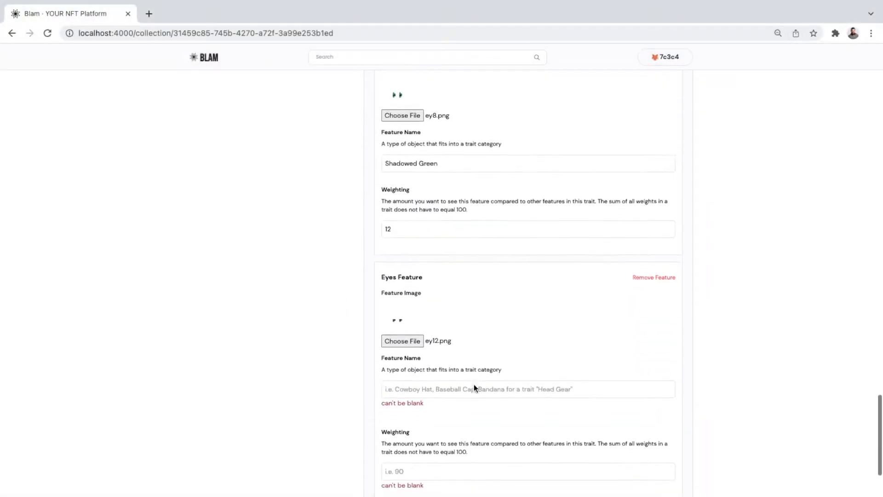
click(468, 386)
text(SQuare)
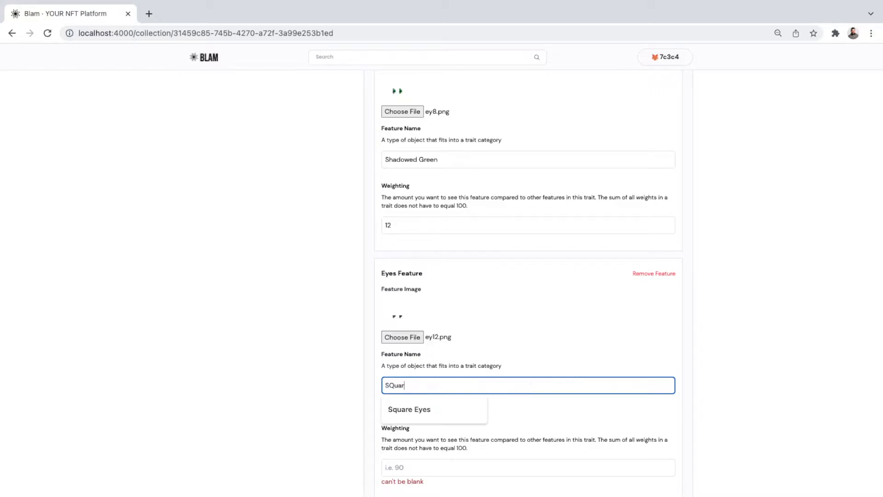
key(BackSpace)
text(quare)
key(Tab)
text(8)
Step: Add a third trait to the collection below Eyes and name it Hair
scroll(500, 416, down, 2)
click(416, 459)
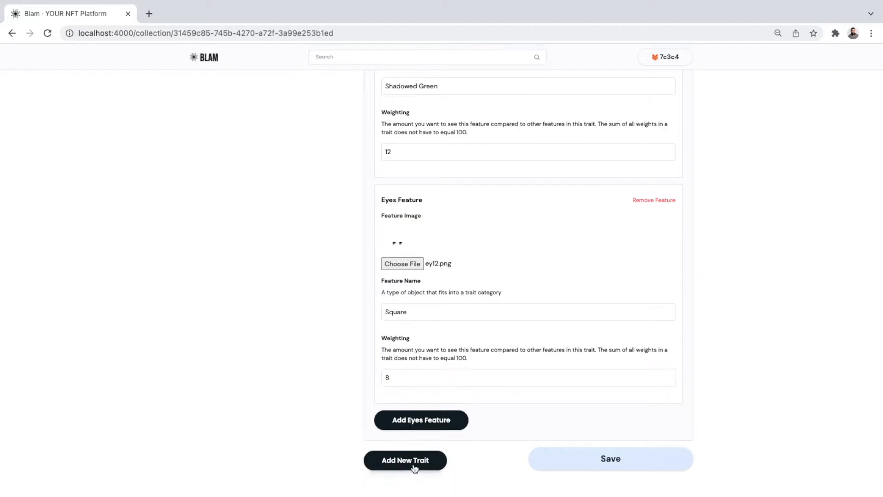
scroll(414, 462, down, 3)
click(414, 372)
text(Hair)
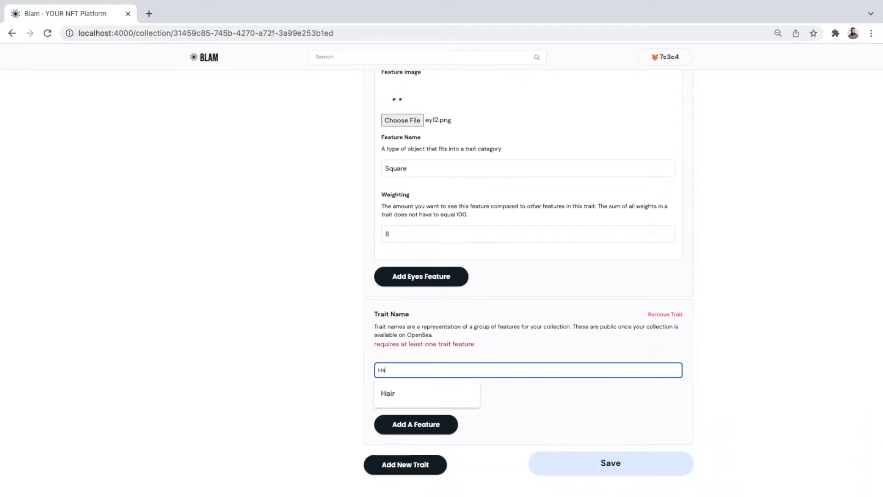
Step: Add a Hair feature named None with ha10.png from the Hair folder in Wunk Traits and a weighting of 35
click(423, 416)
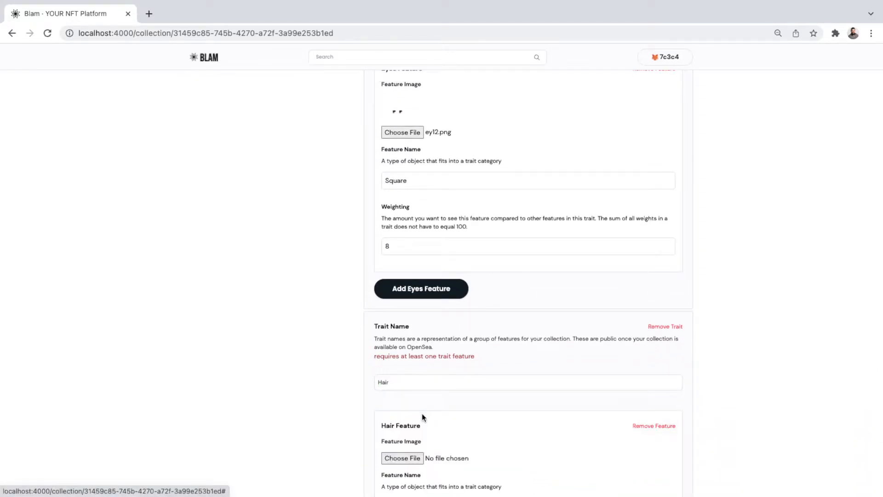
click(398, 458)
click(454, 144)
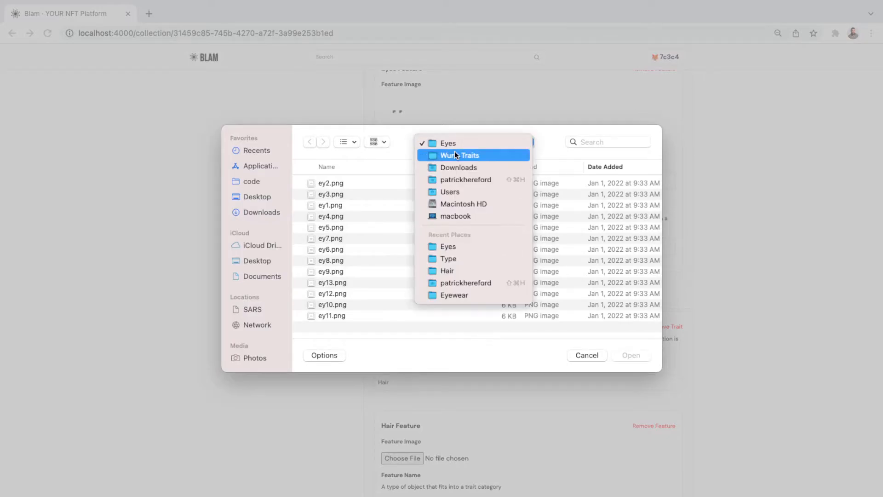
click(454, 151)
click(333, 183)
double_click(333, 183)
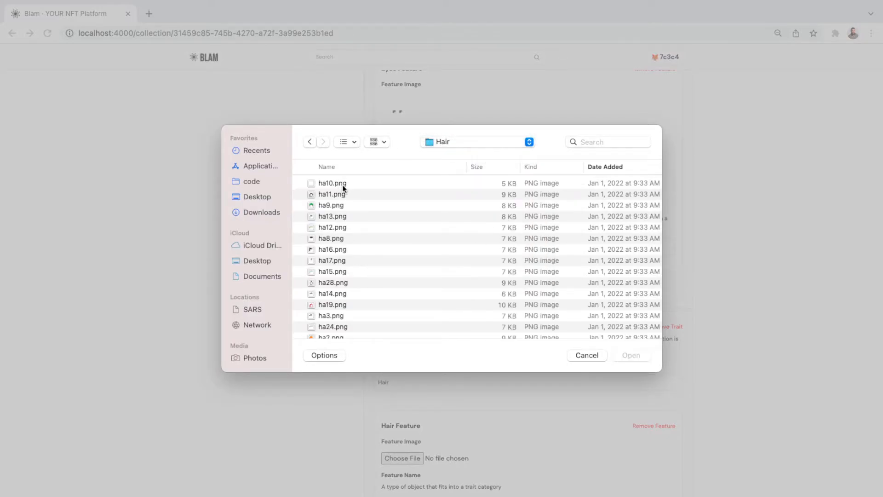
double_click(342, 184)
scroll(495, 410, down, 5)
click(482, 328)
text(None)
key(Tab)
text(35)
Step: Add a second Hair feature with the image ha28.png, the name Yellow Mohawk and a weighting of 1
scroll(514, 376, down, 1)
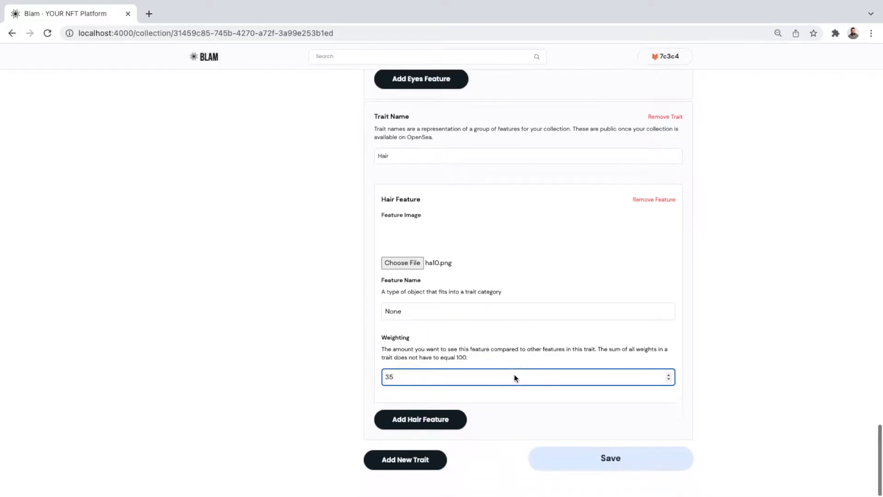
click(455, 420)
click(416, 459)
double_click(338, 279)
scroll(477, 376, down, 4)
click(472, 362)
text(Yellow)
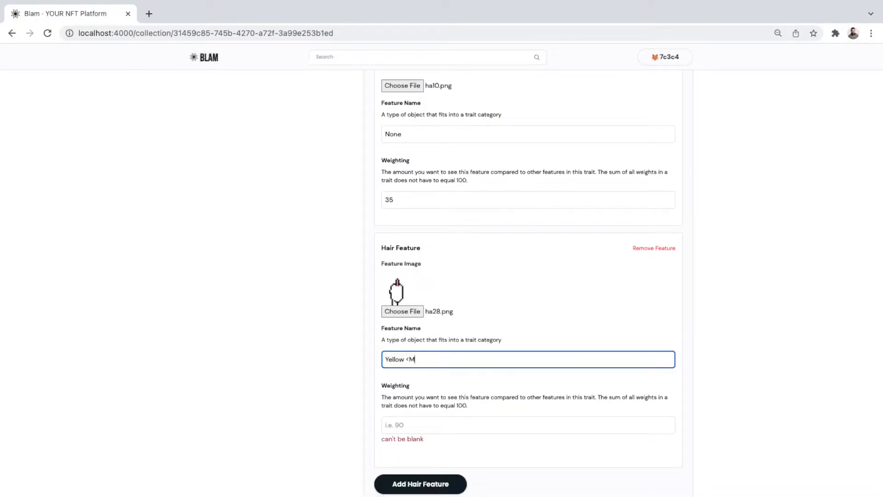
text( Mohawk)
key(Tab)
text(1)
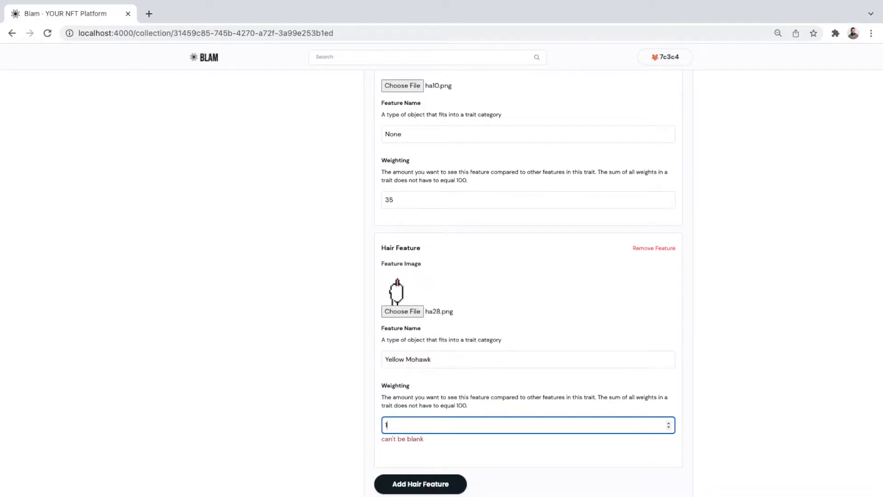
Step: Add a third Hair feature with the image ha19.png, the name Long Red Hair and a weighting of 8
scroll(471, 358, down, 1)
click(437, 419)
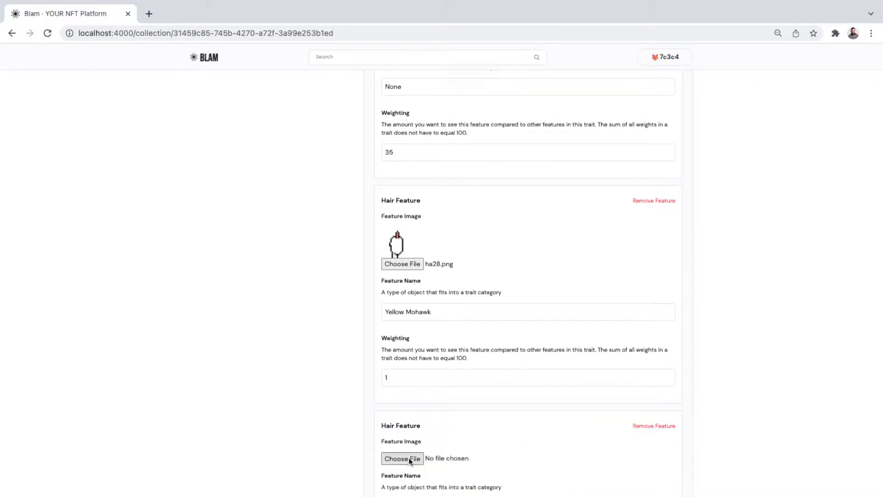
click(409, 458)
click(348, 307)
double_click(347, 306)
scroll(461, 374, down, 4)
click(461, 360)
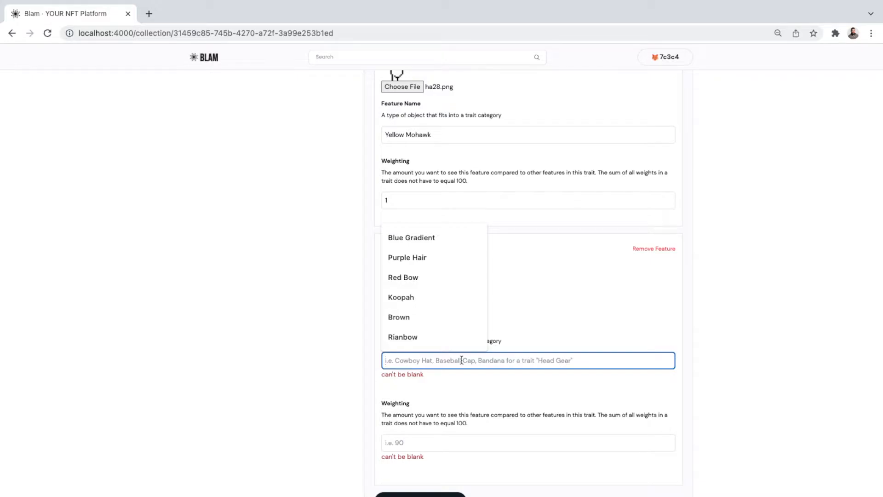
text(Long R)
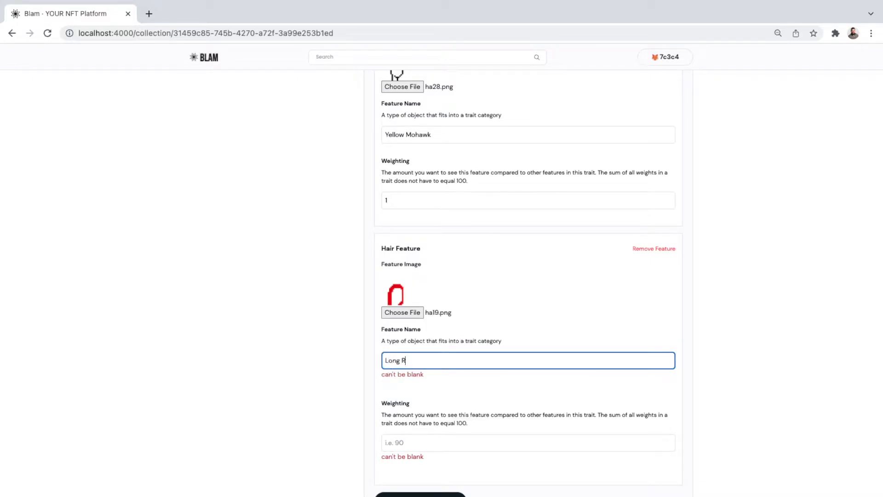
text(ed Hair)
key(Tab)
text(8)
Step: Add a fourth Hair feature with the image ha2.png, the name Pixie and a weighting of 6
scroll(506, 372, down, 2)
click(449, 420)
scroll(449, 420, down, 2)
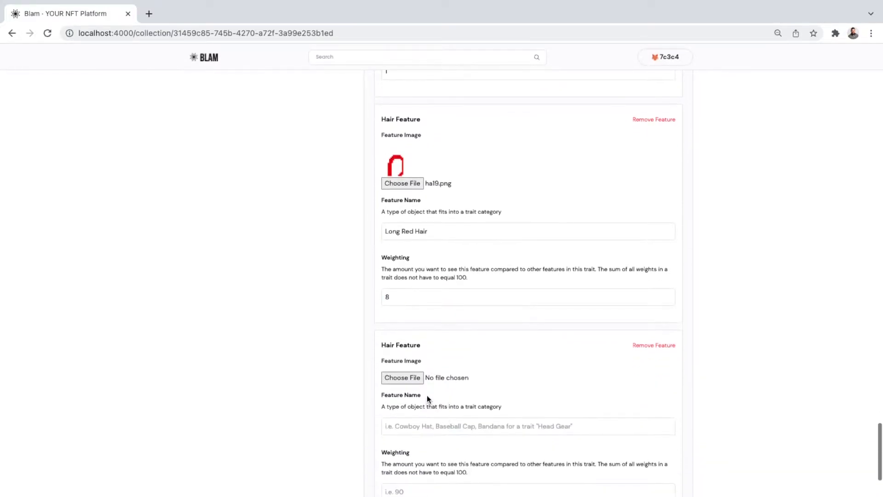
click(410, 378)
scroll(350, 331, down, 3)
click(340, 299)
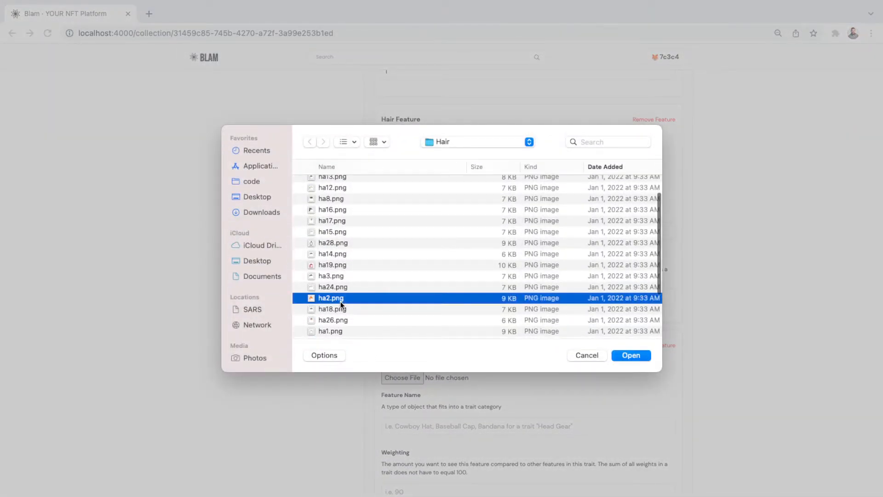
double_click(340, 299)
scroll(473, 417, down, 3)
click(472, 323)
text(Pixie)
key(Tab)
text(6)
Step: Add a fifth Hair feature with the image ha23.png, the name Orange and a weighting of 4
scroll(471, 323, down, 1)
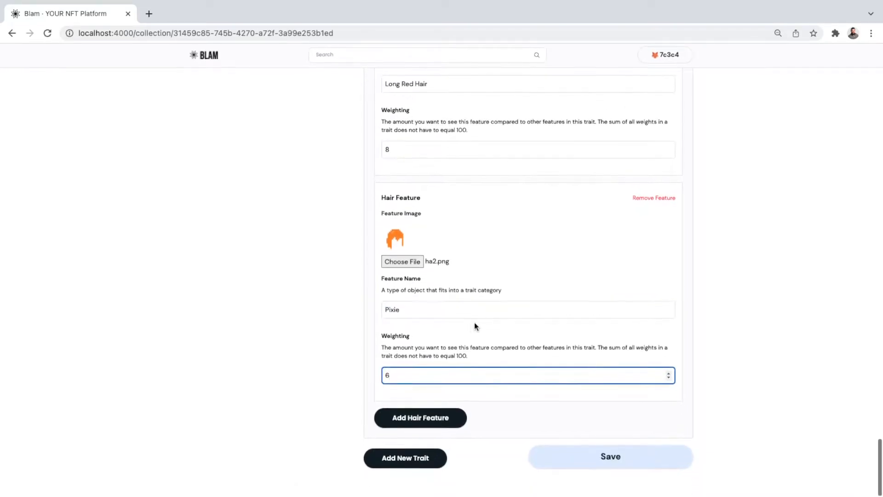
click(400, 419)
click(407, 459)
scroll(360, 289, down, 3)
double_click(358, 290)
scroll(439, 394, down, 3)
click(440, 389)
text(Orange)
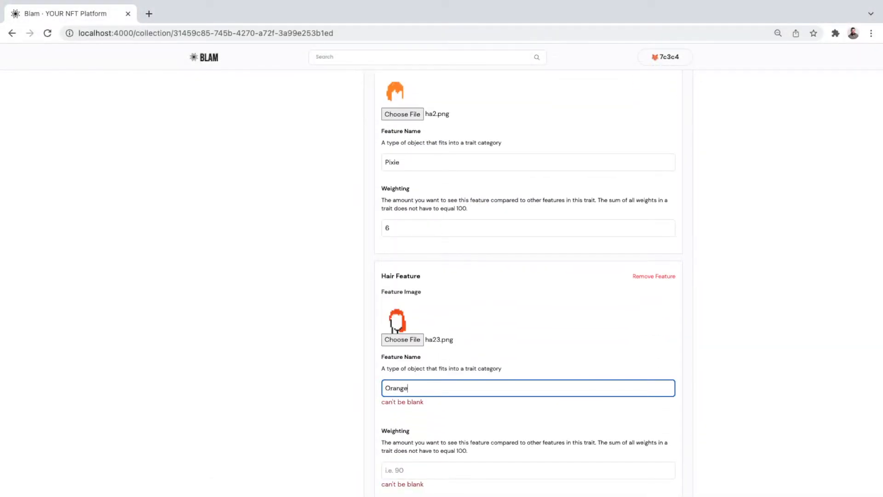
key(Tab)
text(4)
Step: Add a fourth trait to the collection below Hair and name it Eyewear
scroll(440, 390, down, 2)
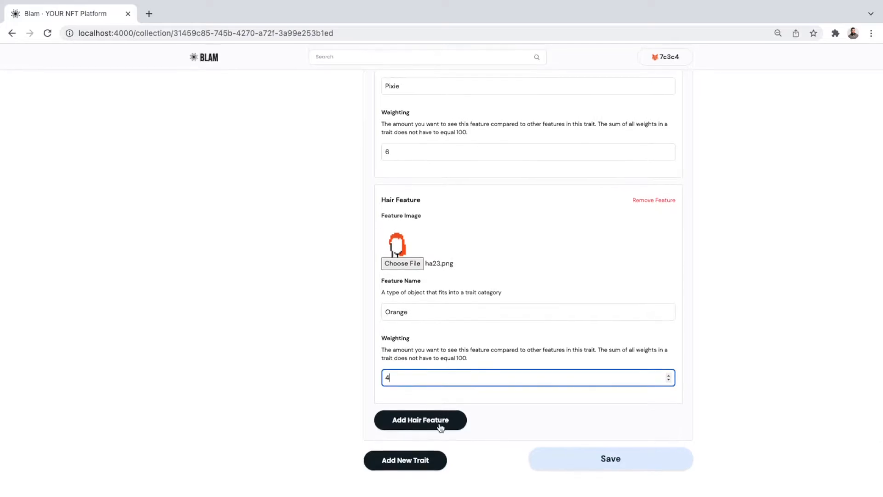
click(420, 461)
click(424, 365)
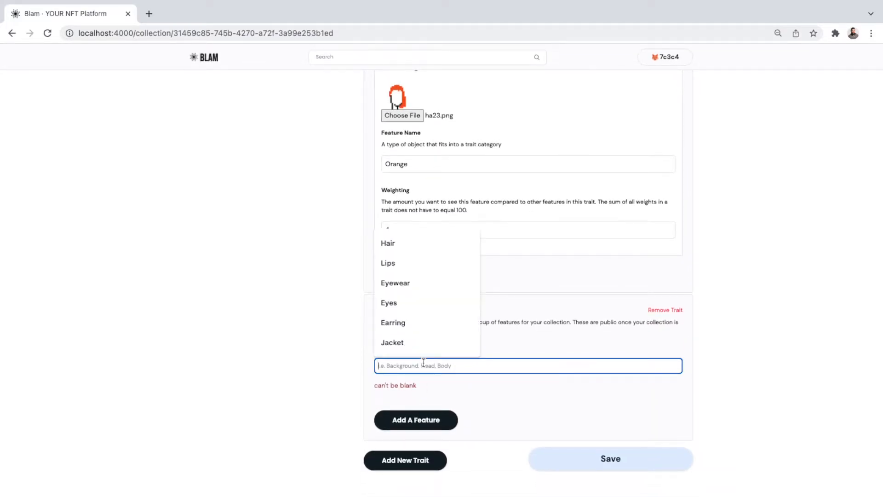
text(Eyew)
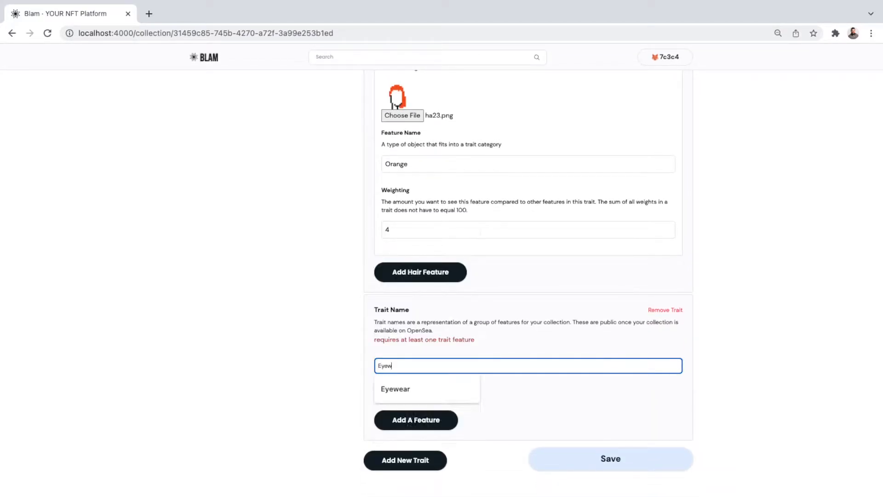
text(ear)
Step: Add a feature to the Eyewear trait and browse to the Wunk Traits folder for its image
click(438, 420)
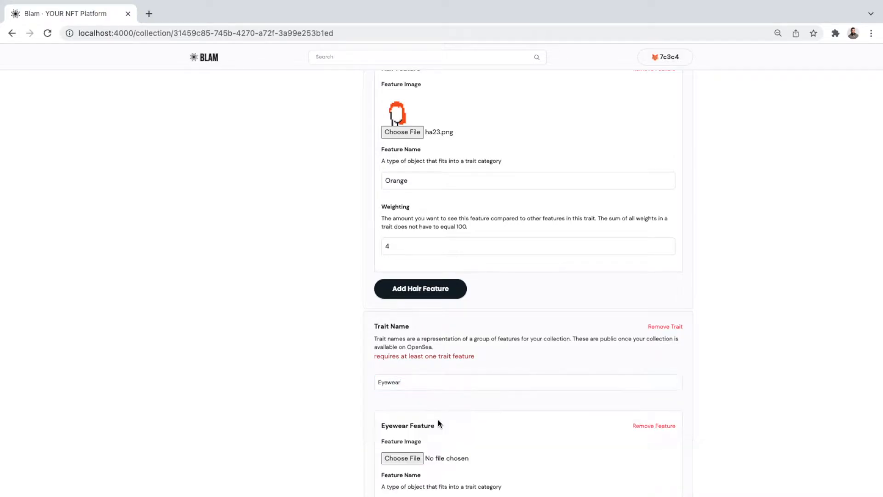
scroll(438, 419, down, 3)
click(400, 343)
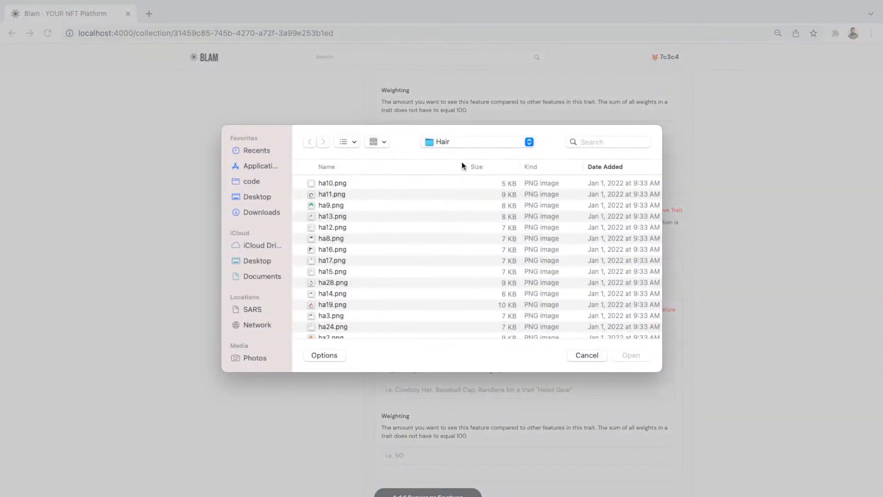
click(454, 142)
click(454, 155)
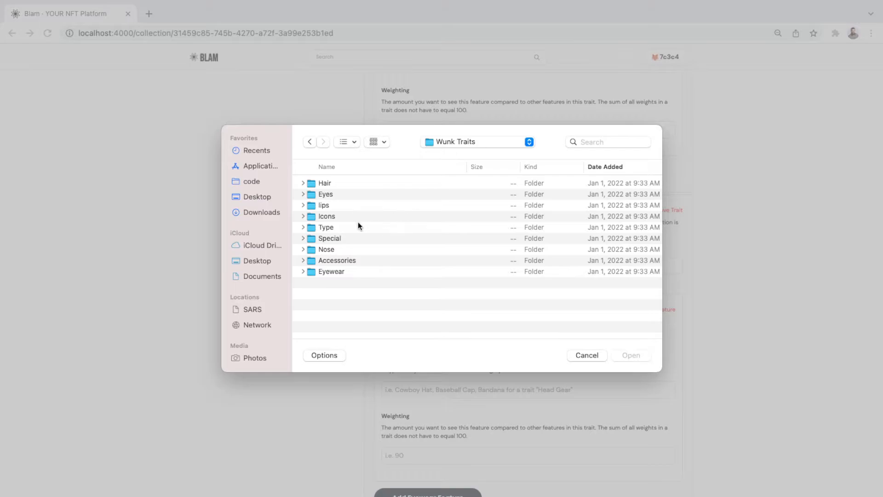
double_click(334, 192)
click(446, 146)
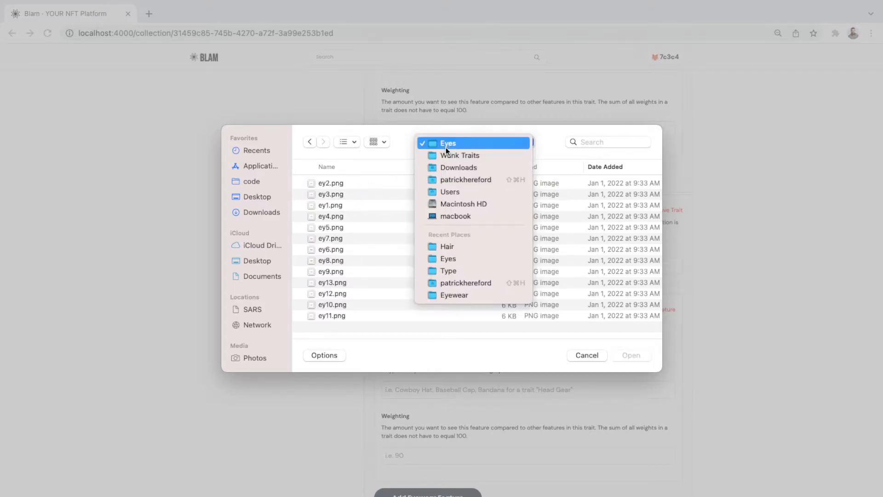
click(446, 156)
Step: Give the Eyewear feature the image ew14.png from the Eyewear folder, the name OG Glasses and a weighting of 8
double_click(346, 271)
double_click(340, 178)
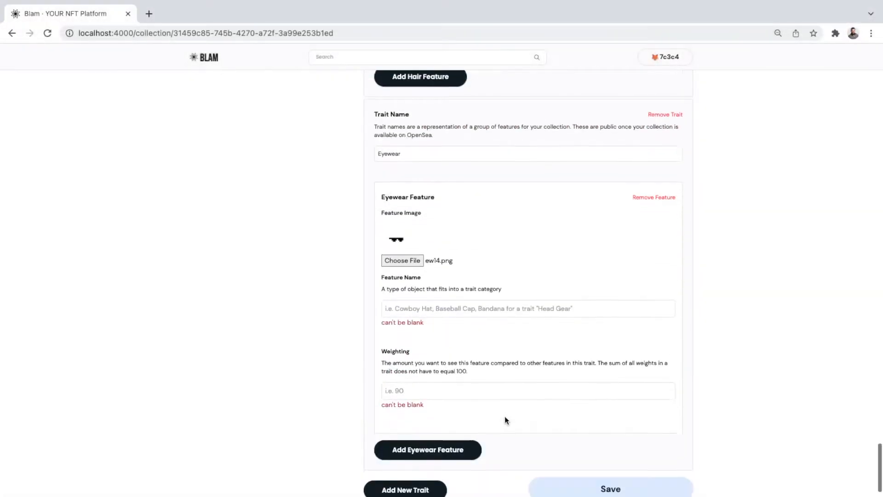
scroll(504, 416, down, 1)
click(481, 297)
text(OG Glasses)
key(Tab)
text(8)
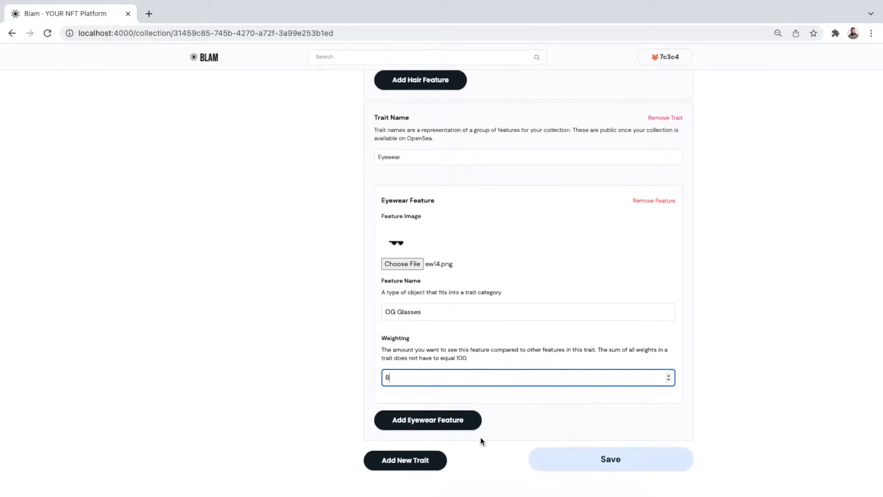
Step: Add a second Eyewear feature with the image ew13.png, the name VR and a weighting of 1
click(426, 420)
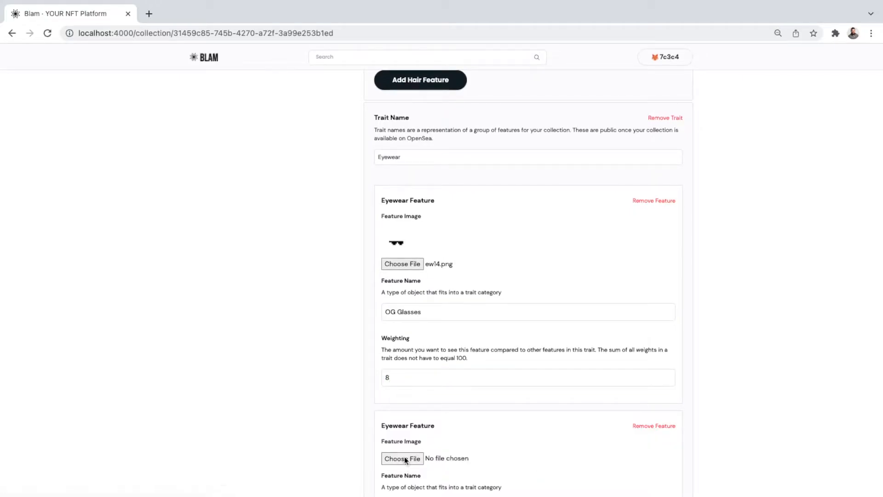
click(404, 458)
double_click(340, 194)
scroll(521, 314, down, 1)
scroll(515, 340, down, 2)
click(505, 394)
text(VR)
key(Tab)
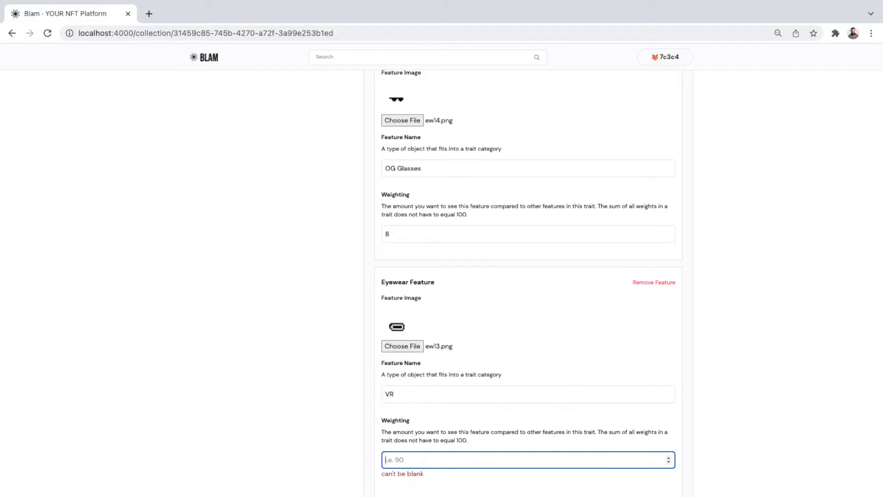
text(1)
Step: Add a third Eyewear feature with the image ew2.png, the name Green Sunglasses and a weighting of 12
scroll(534, 390, down, 2)
click(459, 418)
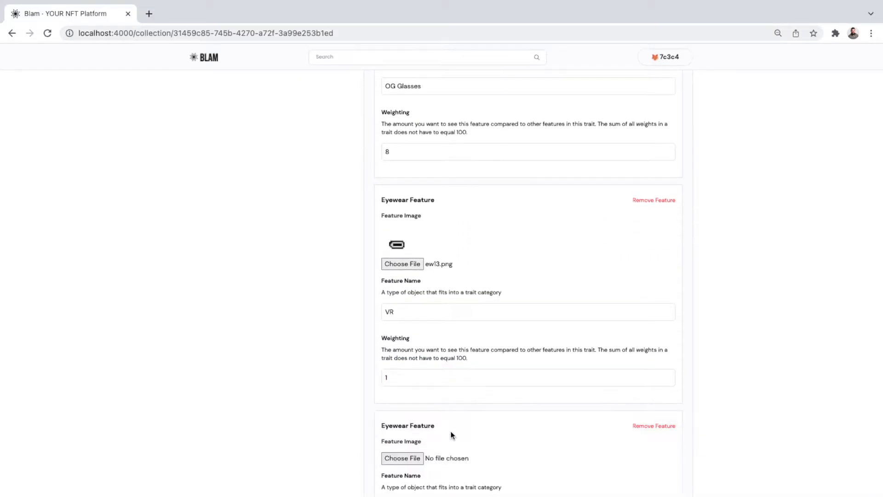
click(411, 455)
double_click(347, 284)
scroll(468, 280, down, 1)
scroll(468, 280, down, 3)
click(461, 406)
text(Green)
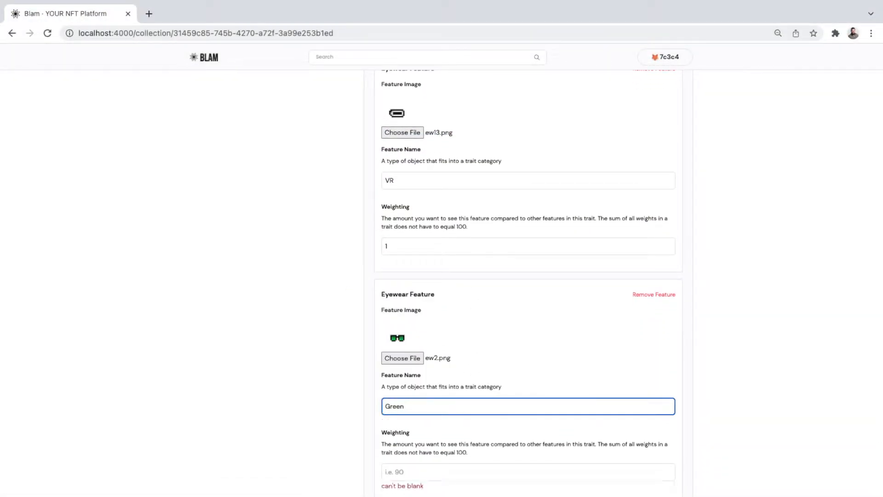
key(Tab)
text(12)
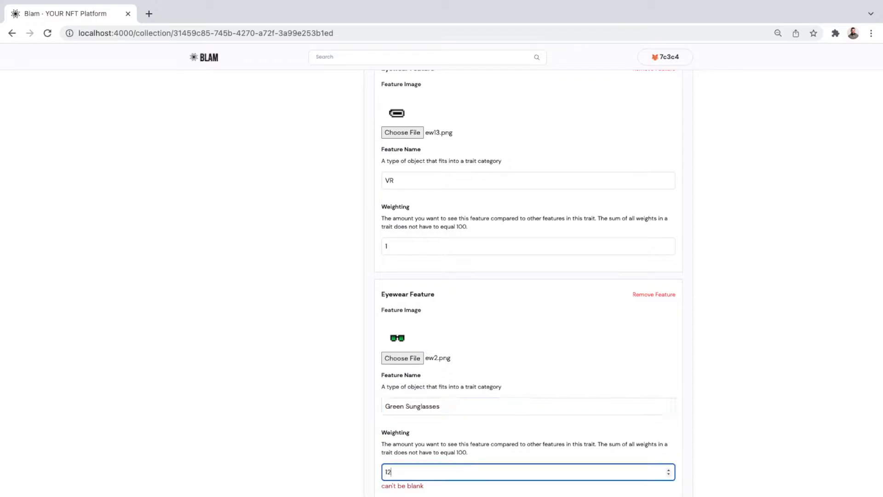
scroll(528, 276, down, 3)
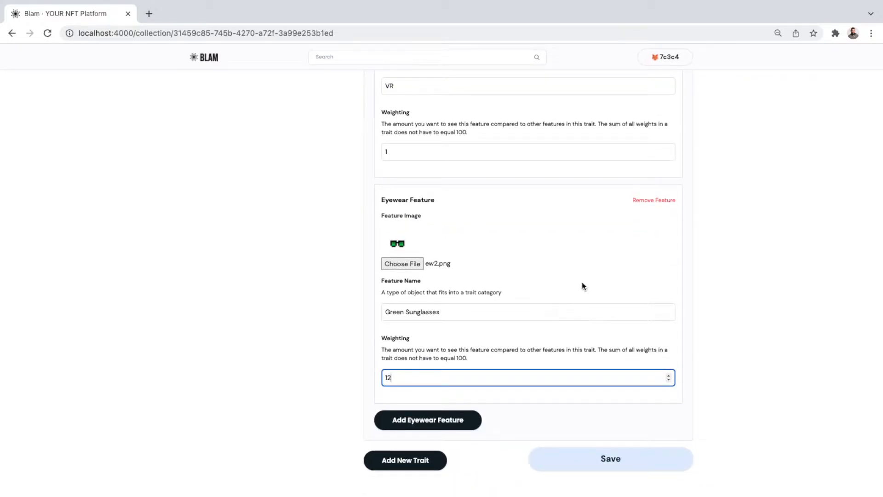
Step: Review the images, names and weightings of all features across the Type, Eyes, Hair and Eyewear traits
scroll(583, 286, up, 1)
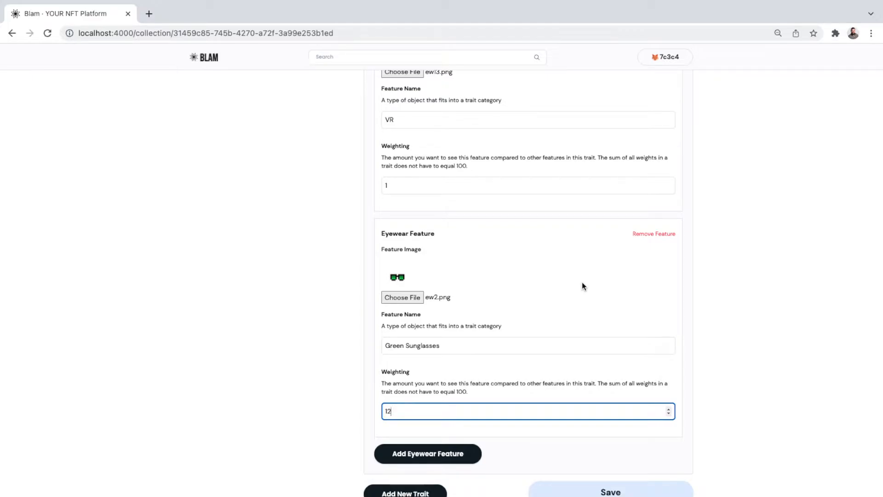
scroll(582, 285, up, 15)
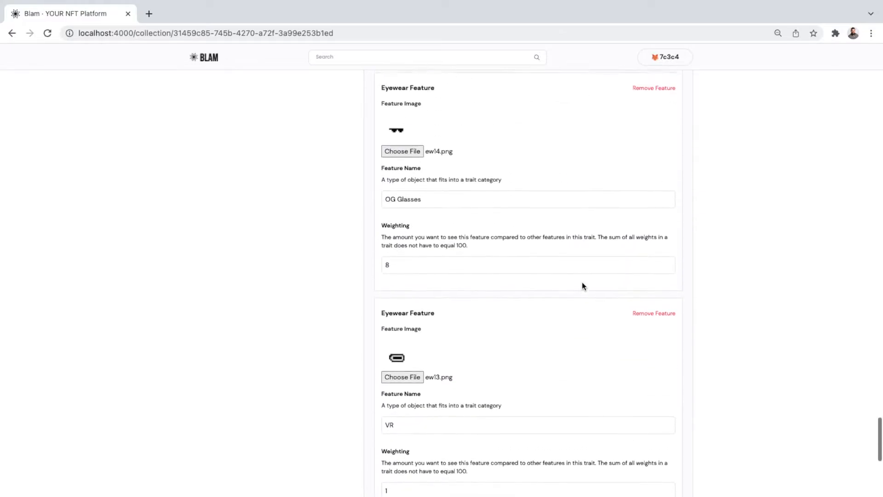
scroll(582, 285, up, 10)
scroll(581, 285, down, 6)
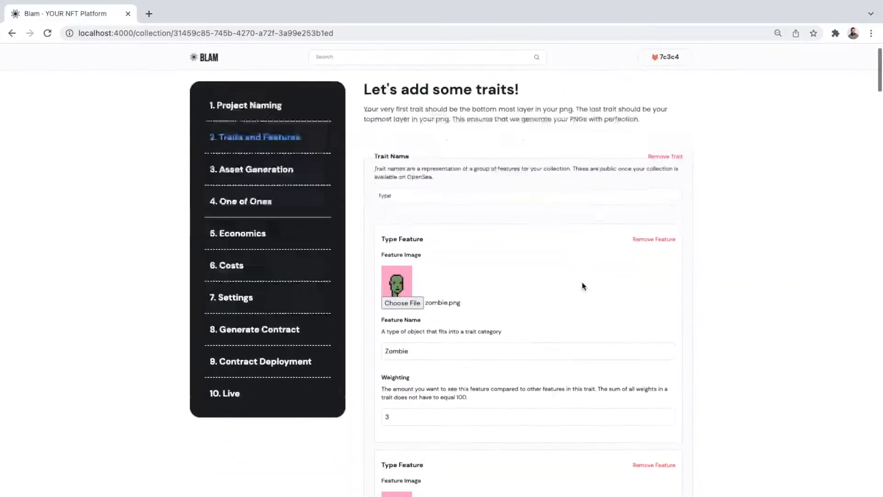
scroll(582, 286, down, 3)
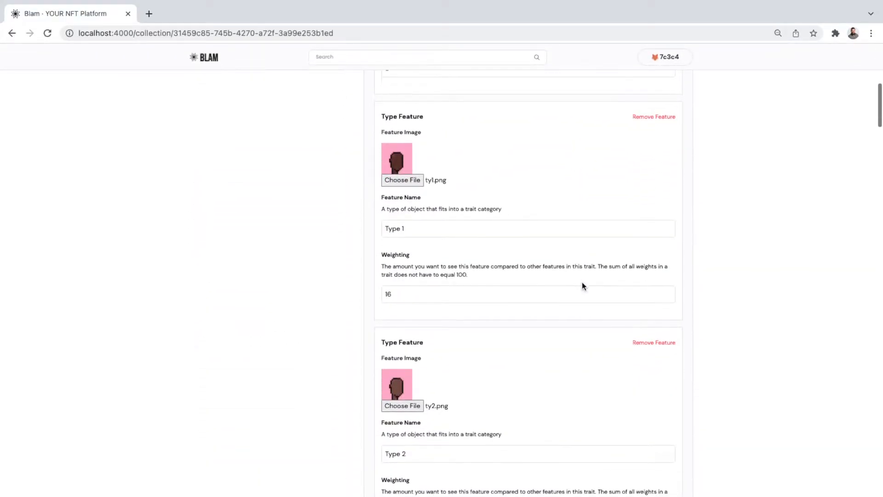
scroll(582, 285, down, 14)
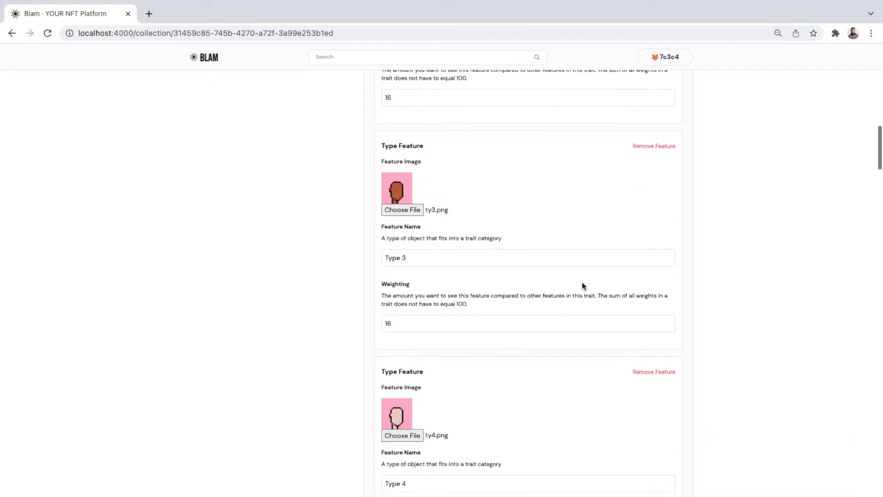
scroll(581, 285, down, 8)
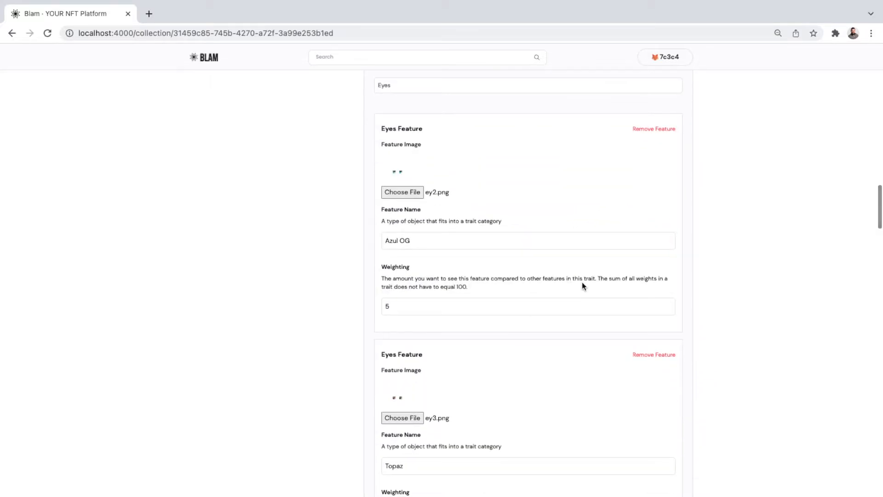
scroll(581, 286, down, 12)
scroll(581, 285, down, 12)
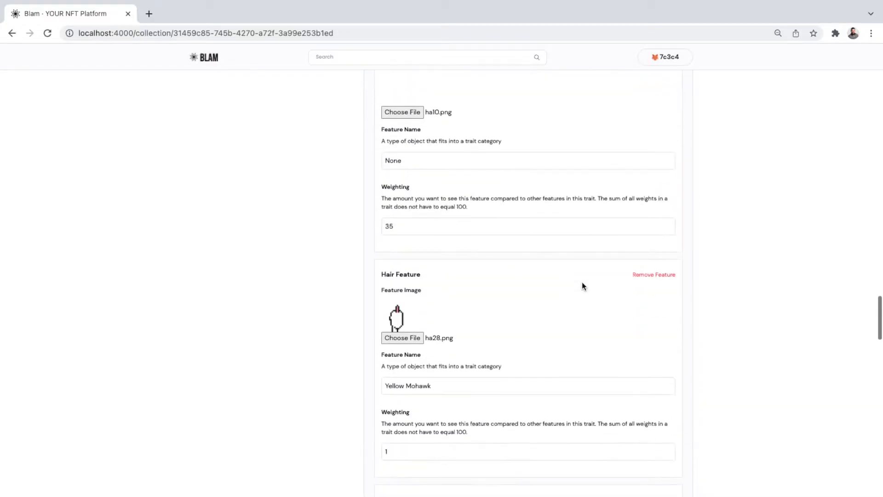
scroll(581, 282, up, 3)
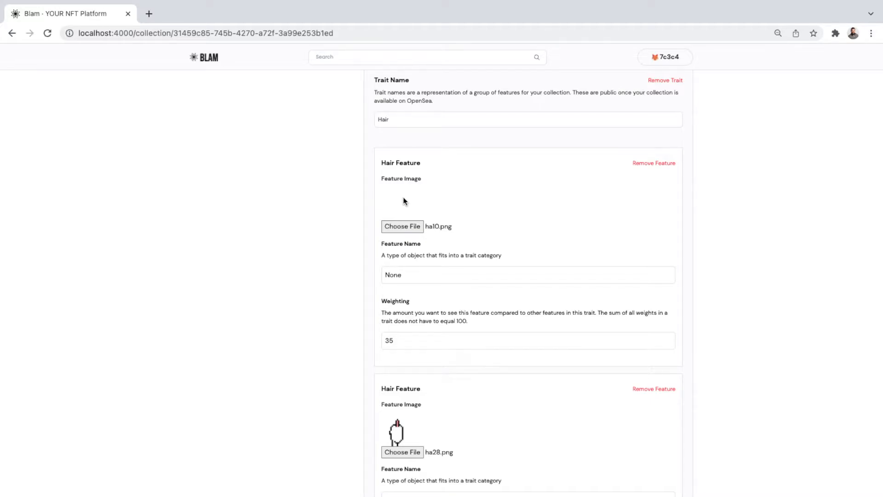
drag(405, 275, 369, 279)
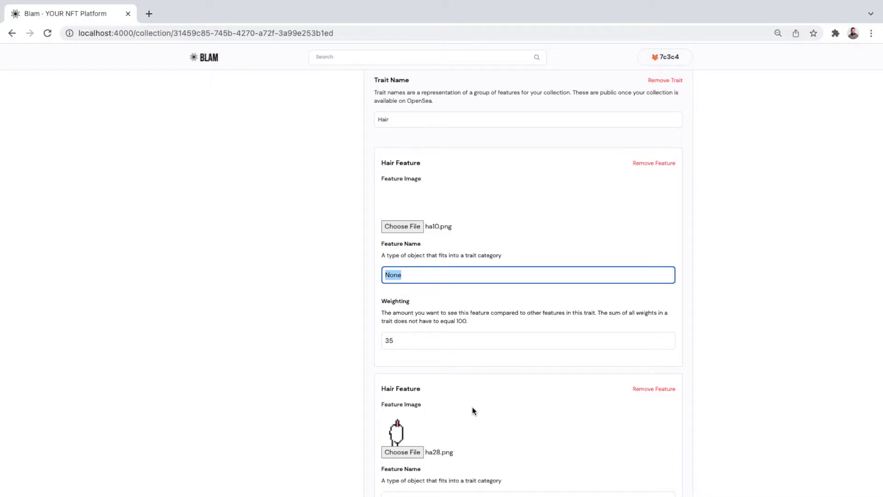
scroll(472, 406, down, 20)
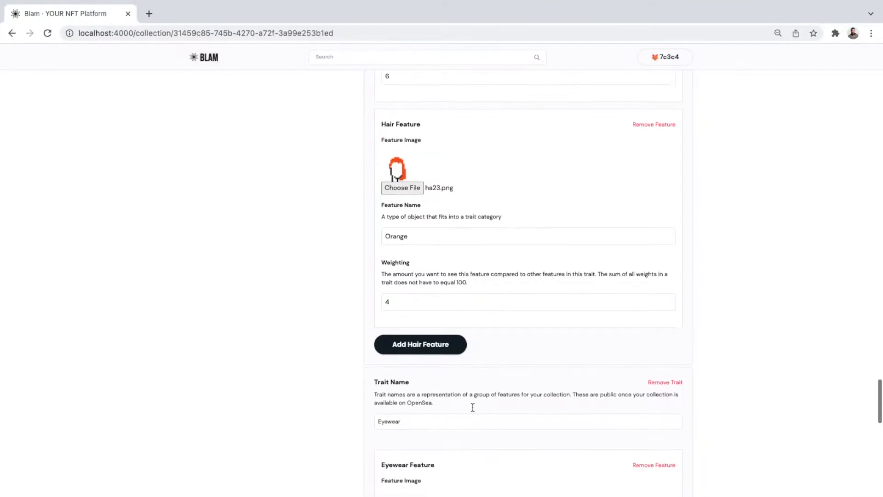
scroll(472, 407, down, 5)
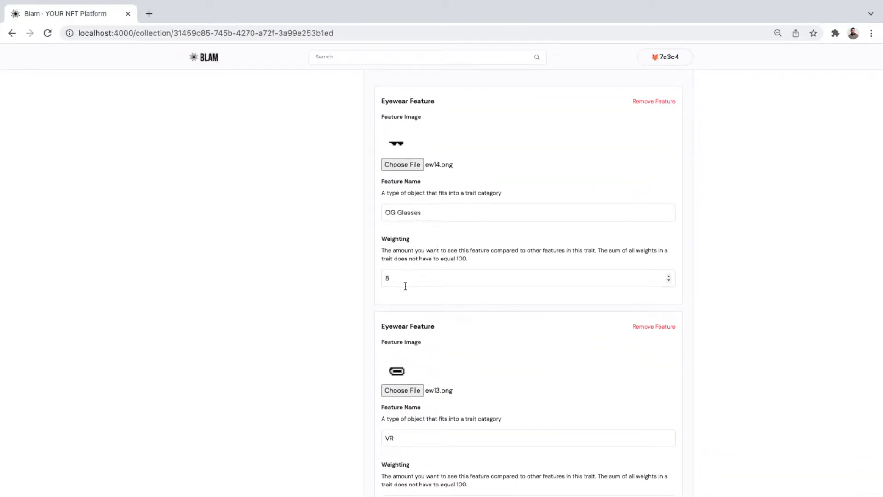
scroll(409, 290, down, 3)
scroll(400, 363, down, 5)
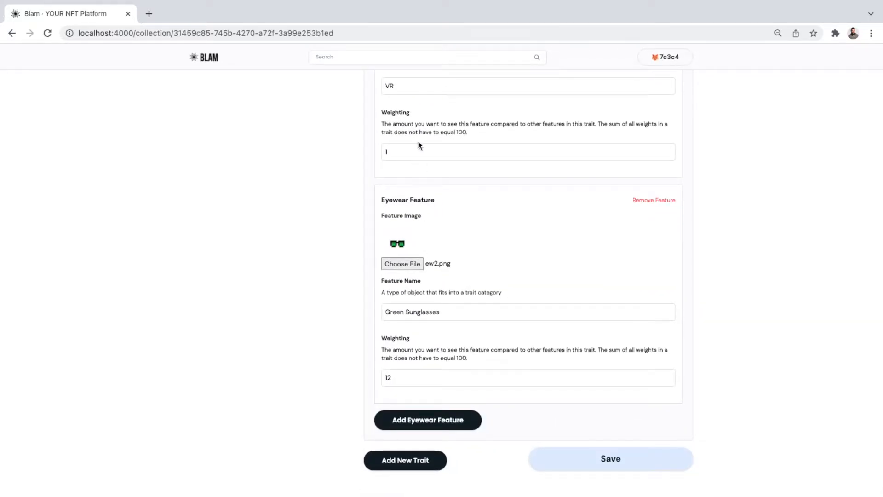
scroll(488, 306, up, 8)
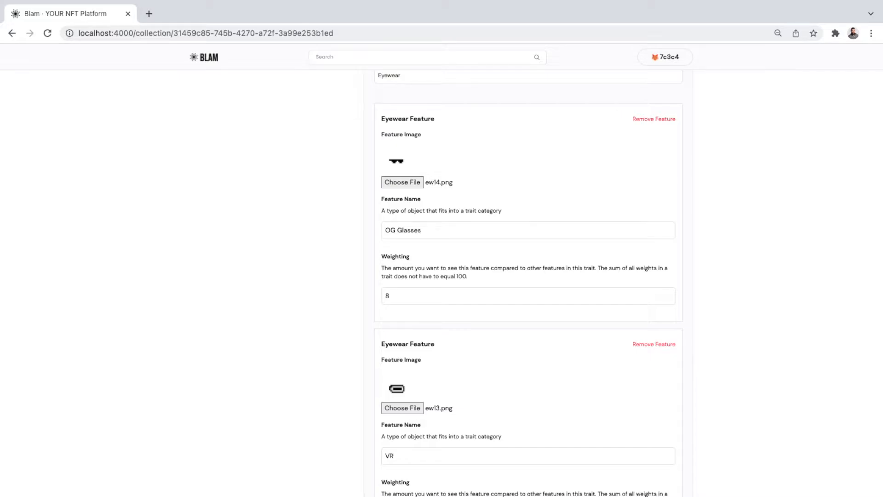
key(super+Tab)
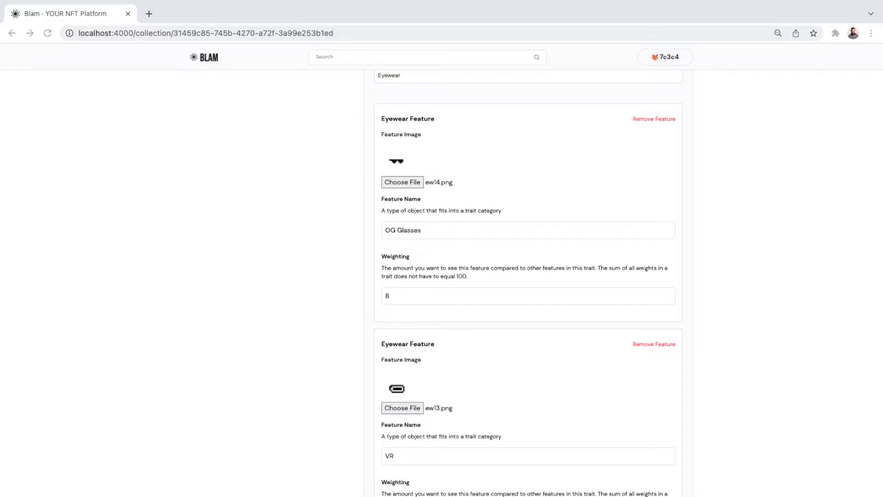
Step: Save the traits and features, and generate the collection's assets with a supply of 150
scroll(539, 300, down, 9)
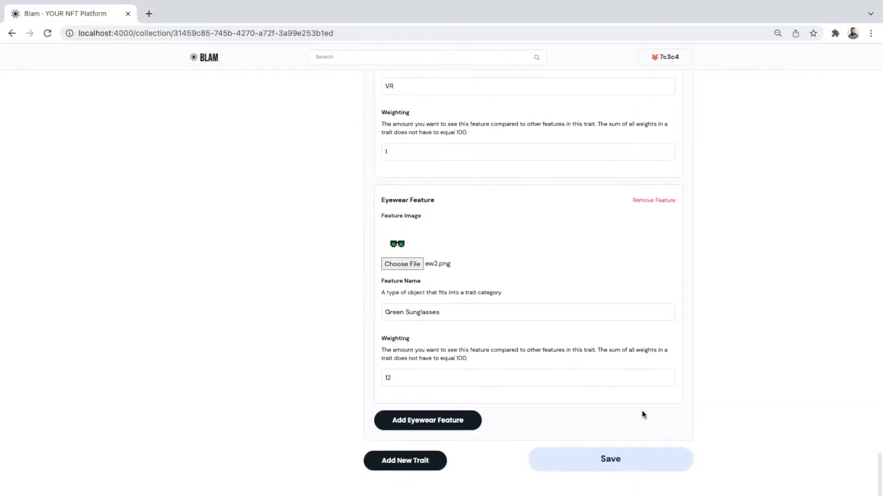
click(631, 461)
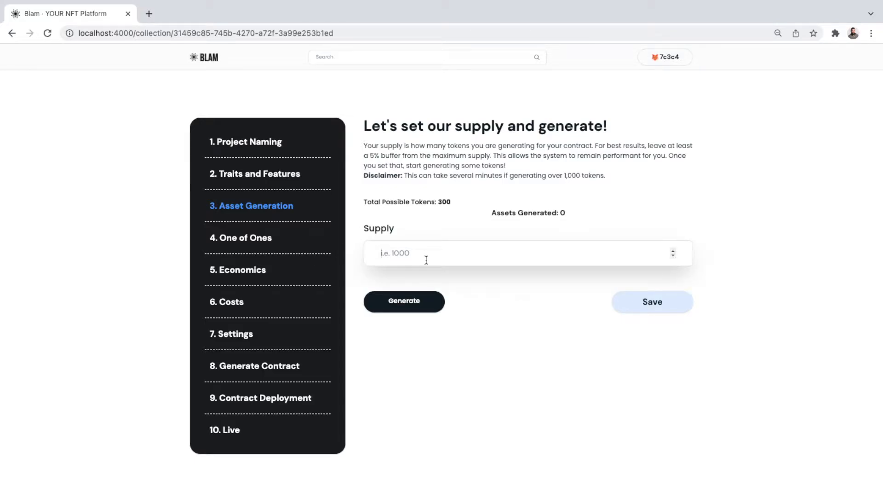
text(150)
click(417, 306)
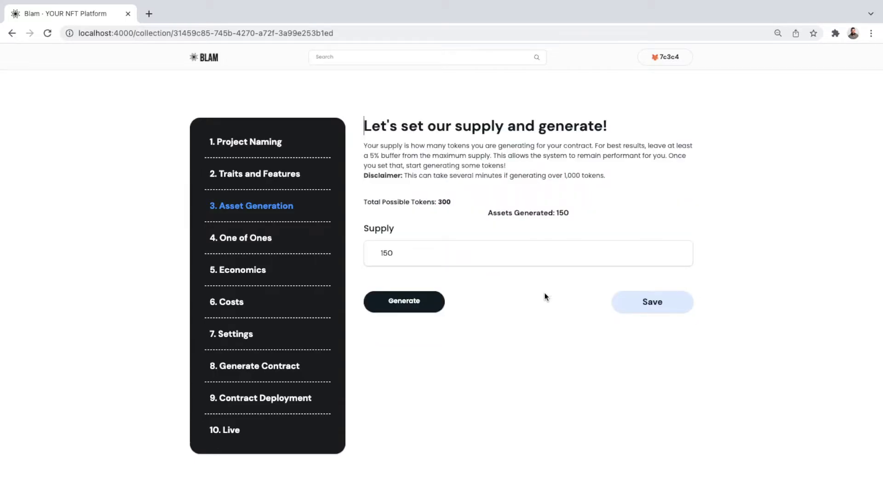
Step: Reload the collection page and look through the generated token images
click(48, 35)
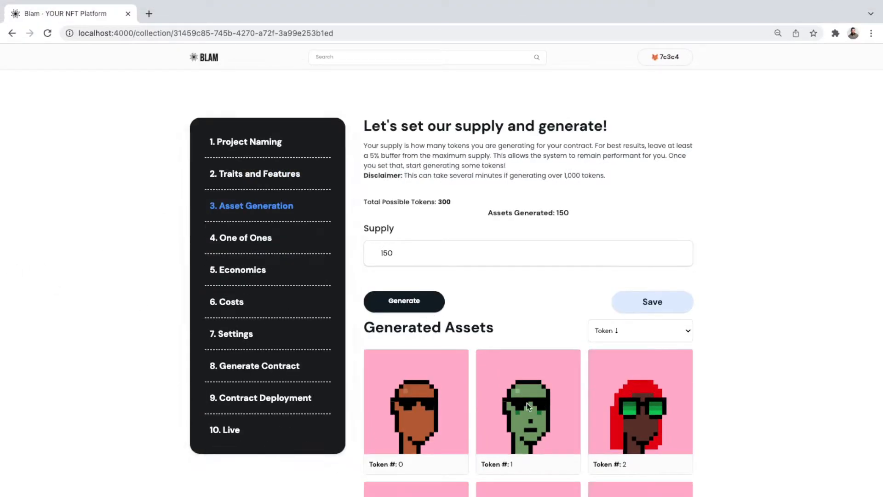
scroll(527, 403, down, 3)
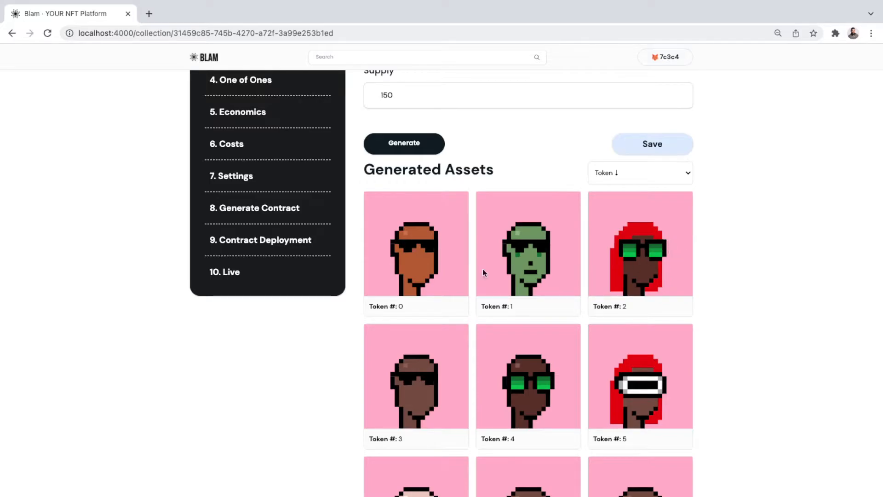
scroll(649, 386, down, 5)
scroll(649, 385, down, 2)
scroll(427, 372, down, 3)
scroll(427, 371, down, 8)
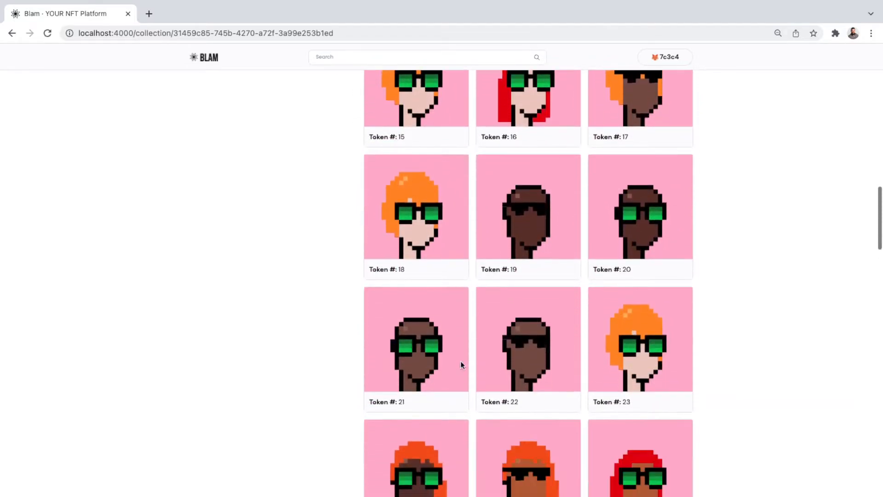
scroll(552, 308, down, 6)
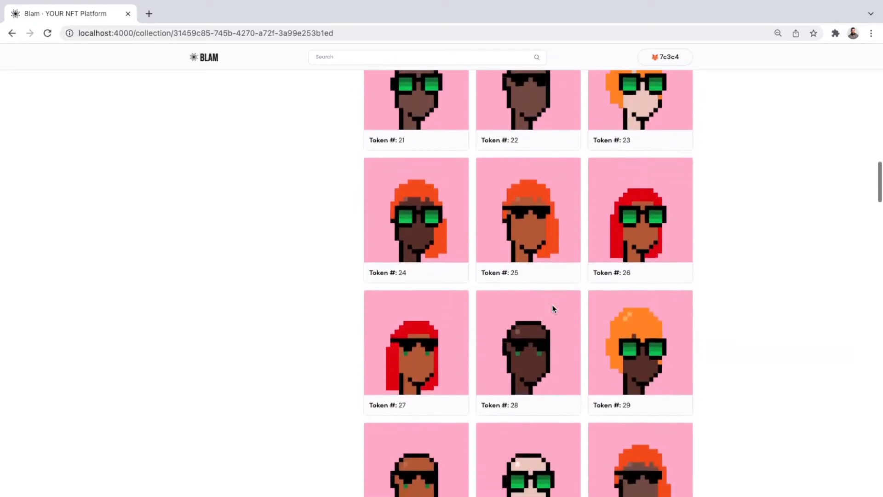
scroll(548, 336, down, 9)
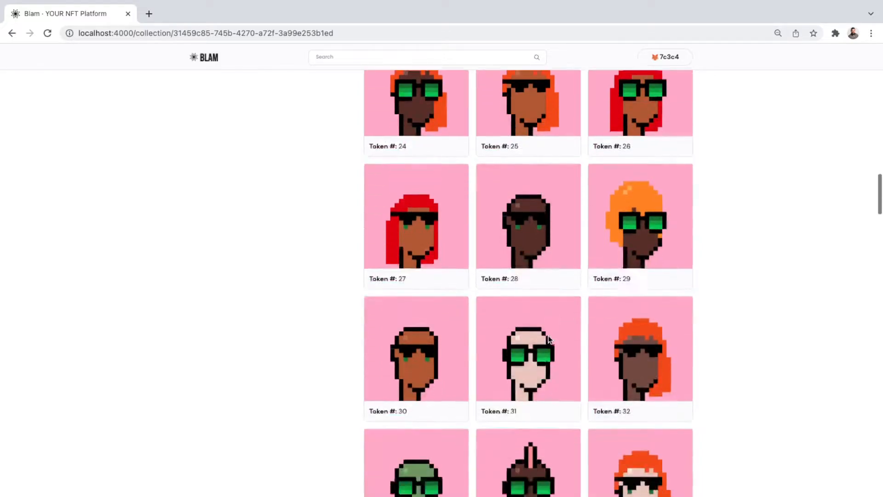
scroll(548, 336, down, 9)
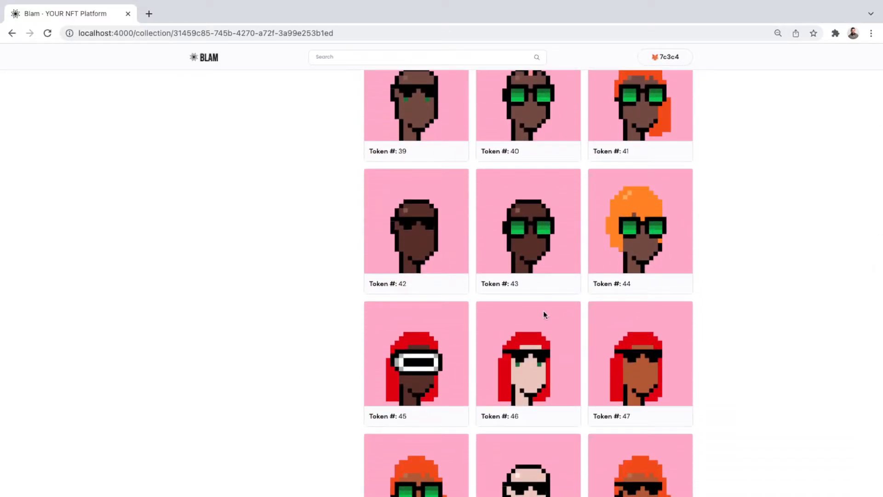
scroll(543, 311, down, 9)
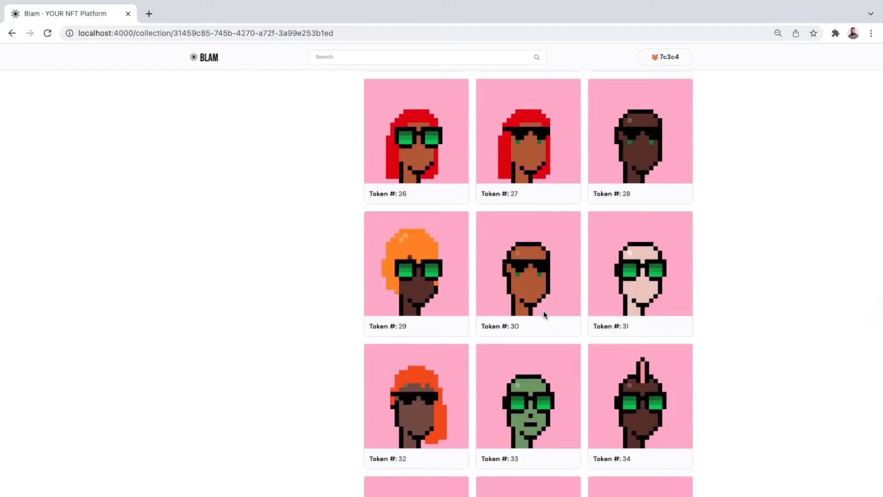
scroll(490, 336, up, 5)
scroll(490, 336, up, 20)
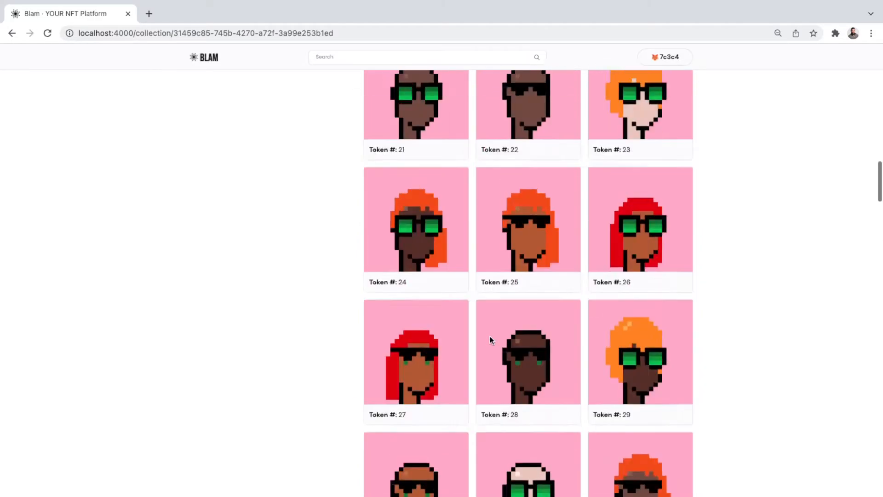
scroll(490, 336, down, 6)
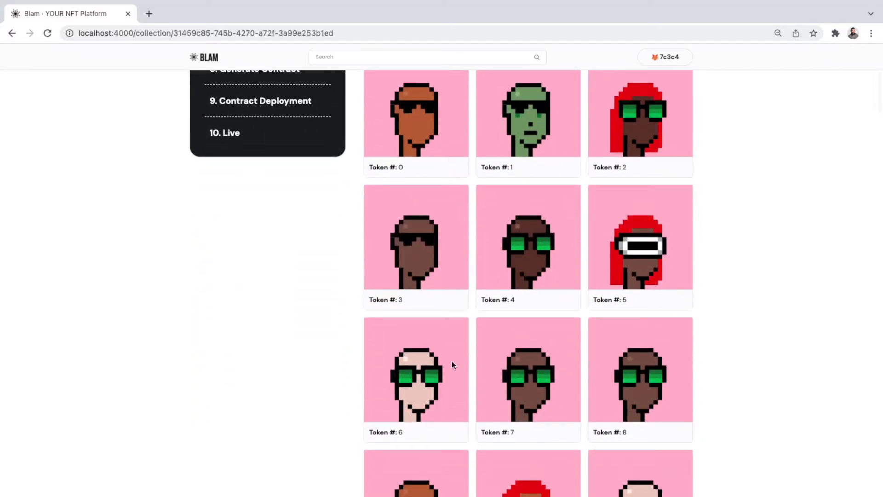
scroll(556, 382, down, 3)
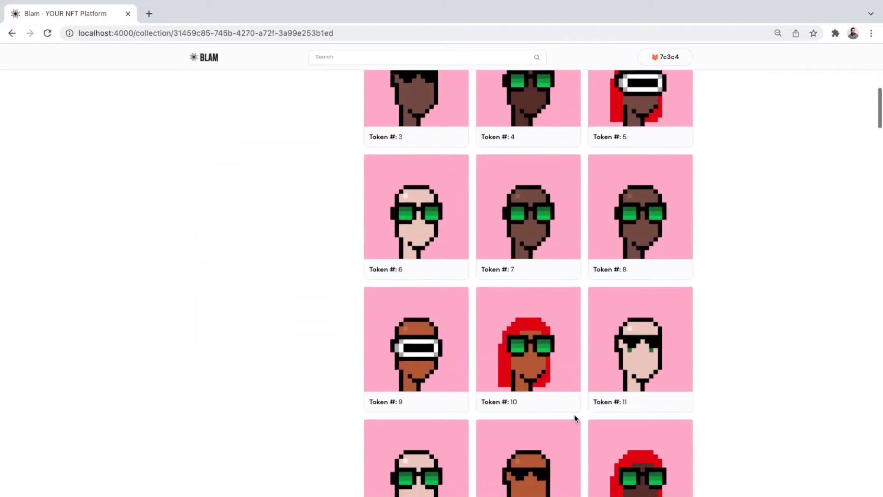
scroll(584, 381, down, 3)
scroll(555, 426, down, 2)
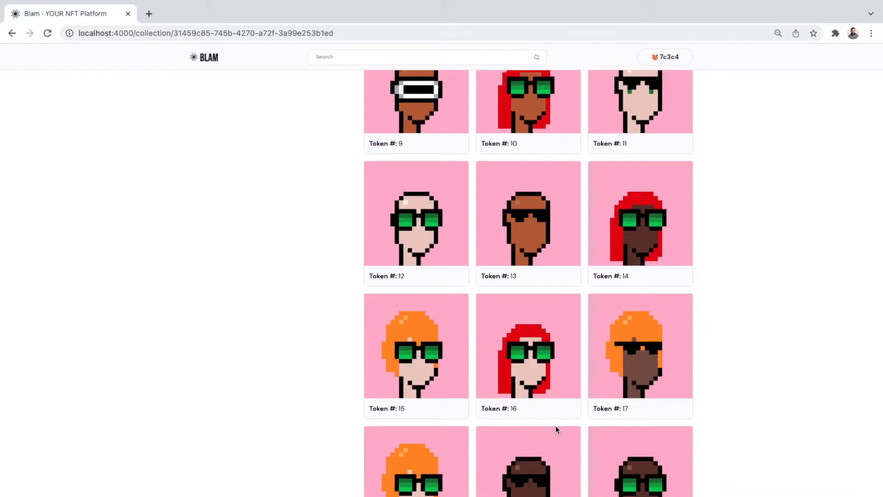
scroll(598, 311, up, 15)
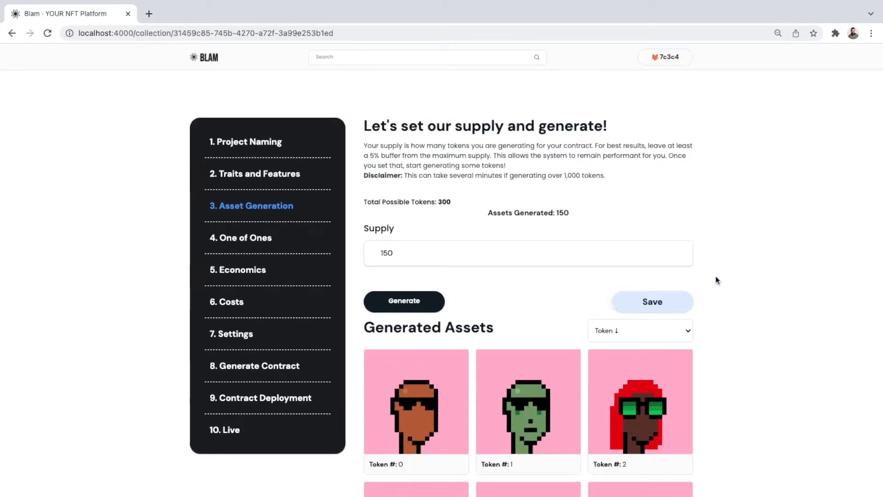
Step: Save the asset generation with its supply of 150, and skip adding one-of-one tokens
click(665, 306)
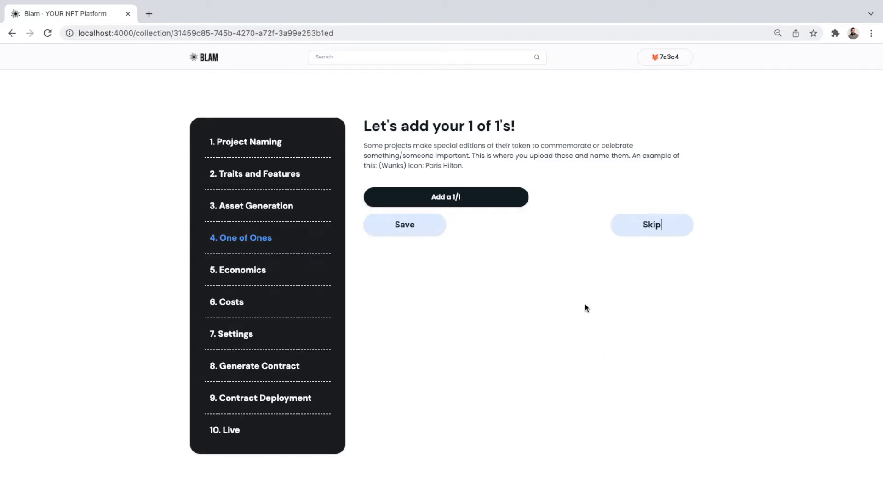
click(651, 226)
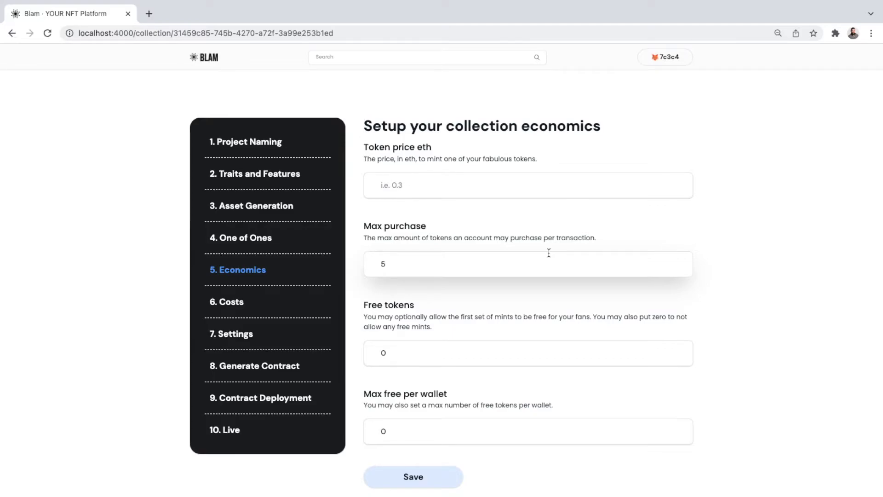
Step: Set the collection's token price to 0.025 ETH and the maximum purchase per transaction to 10
click(514, 185)
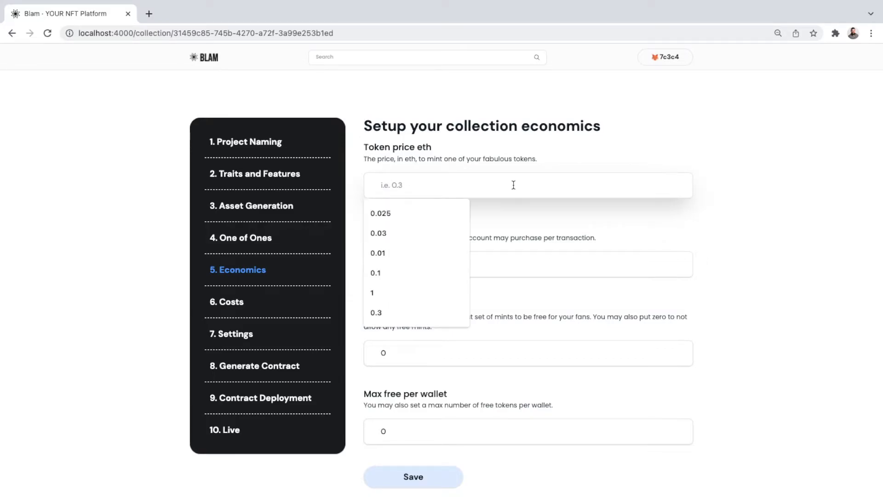
text(0.025)
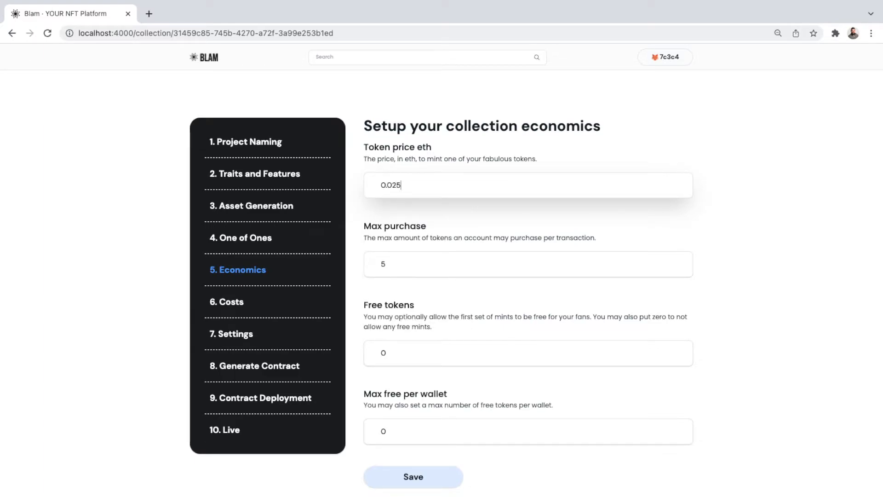
click(457, 267)
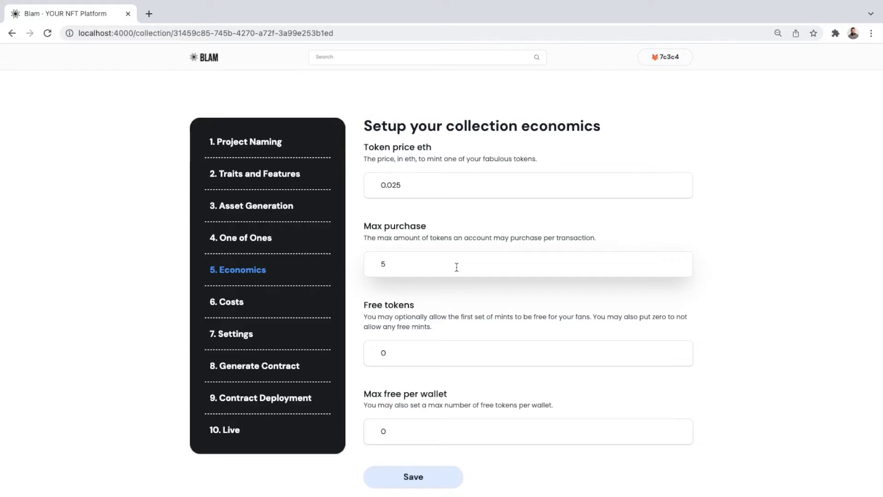
key(BackSpace)
text(10)
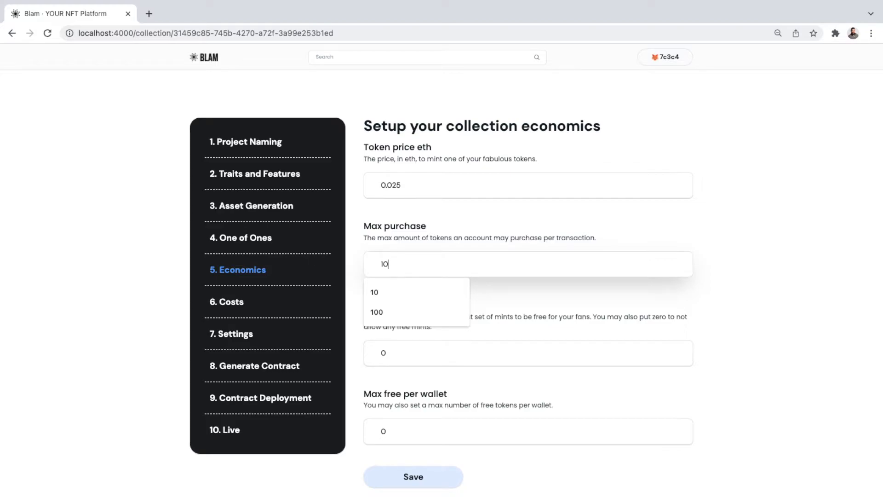
click(561, 315)
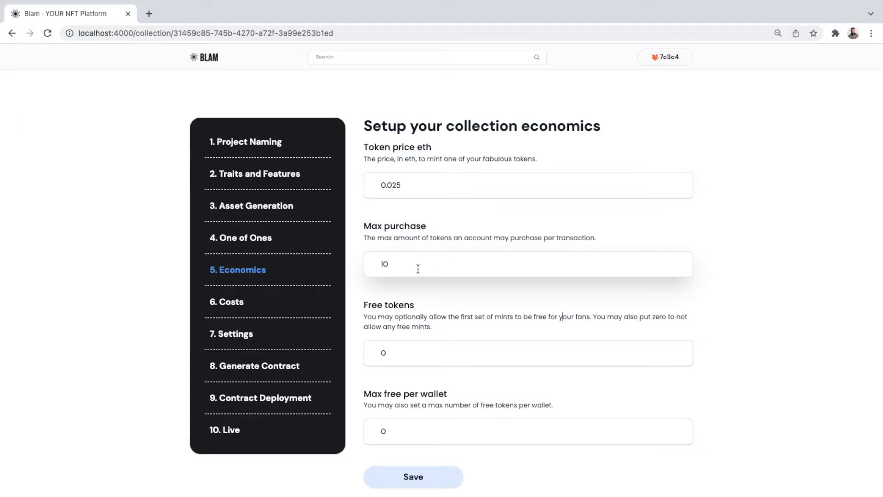
Step: Set the free tokens to 100 and the maximum free per wallet to 5, and save the economics
double_click(376, 355)
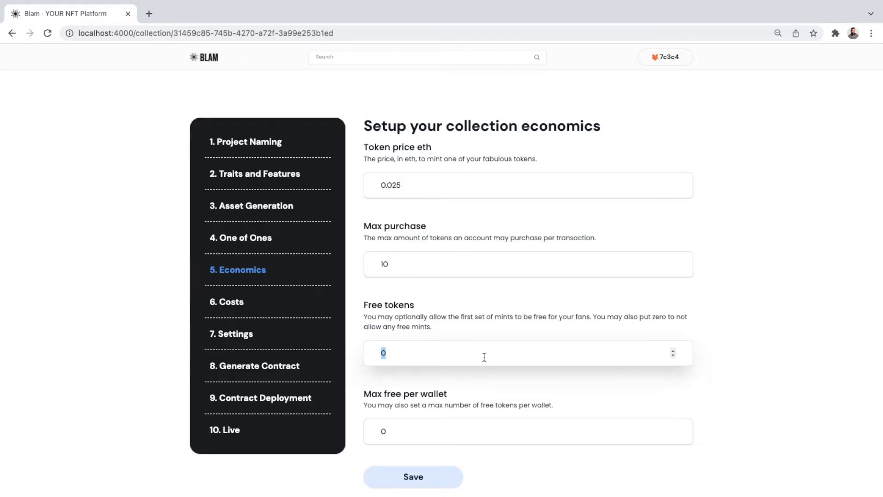
text(100)
key(Tab)
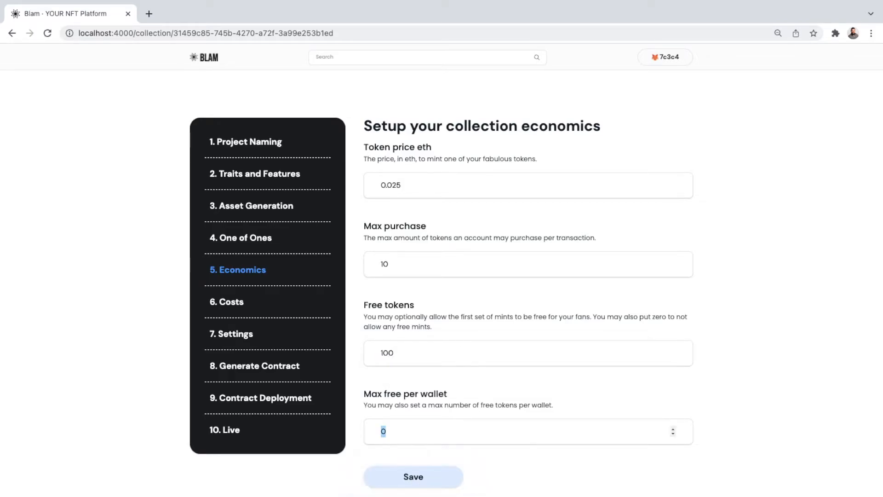
text(5)
scroll(726, 405, down, 1)
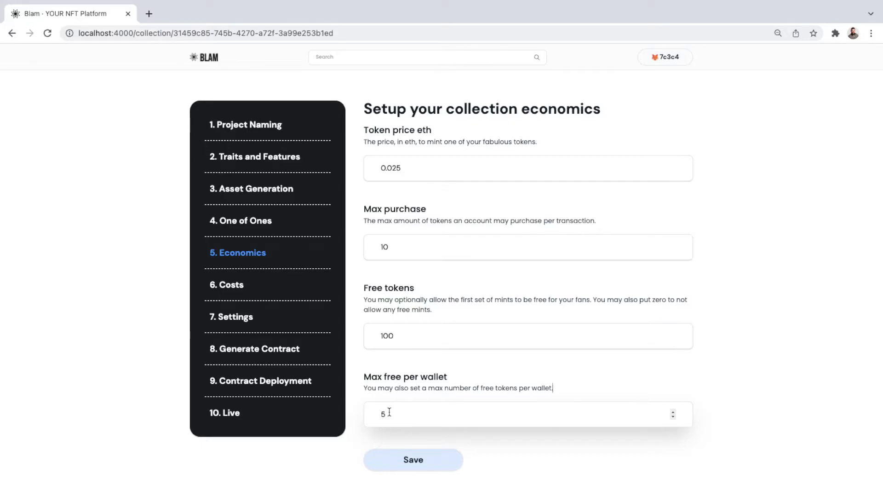
drag(389, 413, 378, 413)
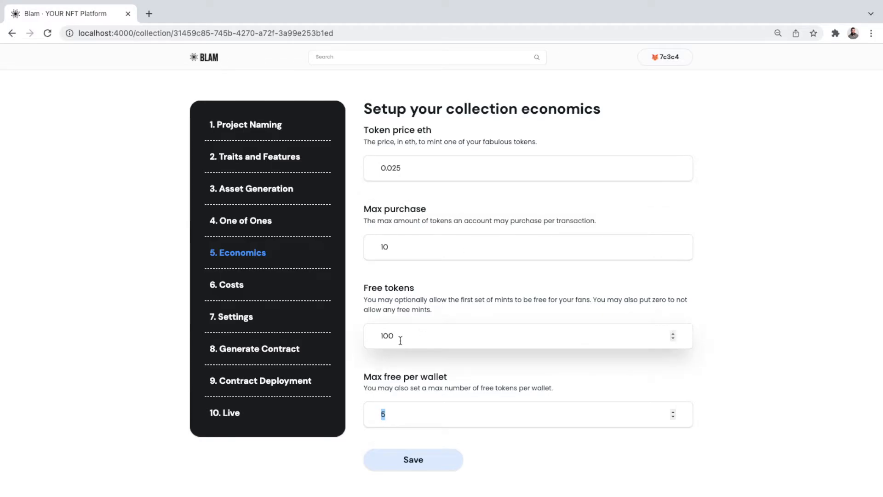
click(428, 464)
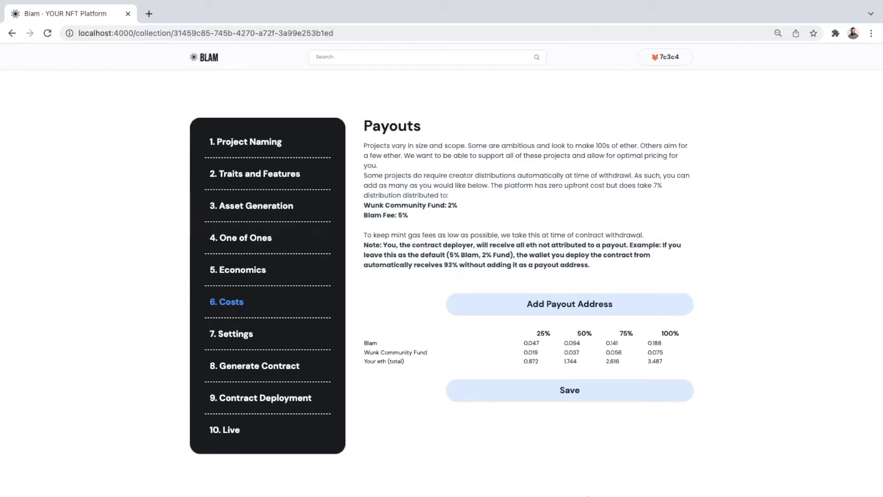
Step: Save the payouts without adding a payout address, and set the allow list allowance for Wunk holders to 1
click(587, 454)
click(583, 395)
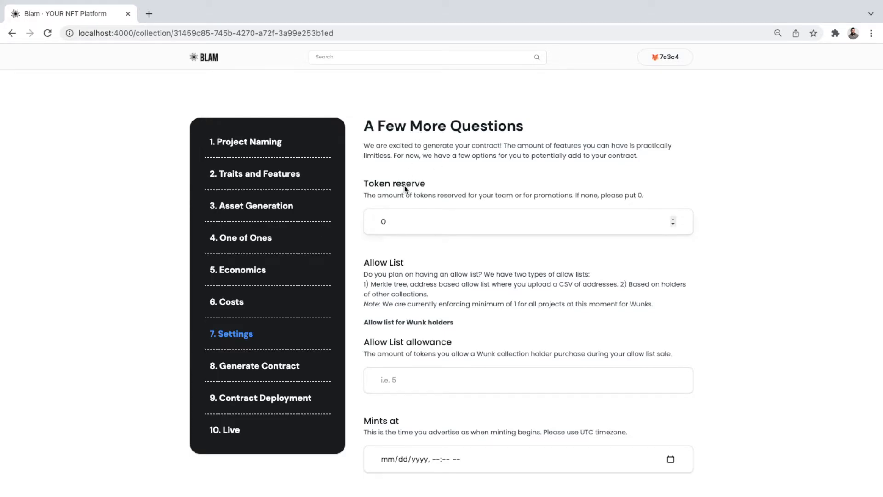
drag(402, 218, 379, 218)
scroll(626, 347, down, 2)
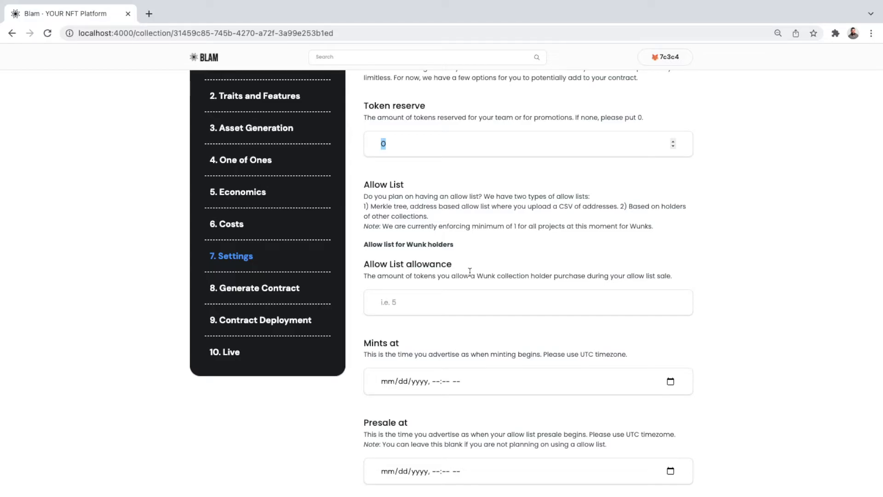
click(450, 312)
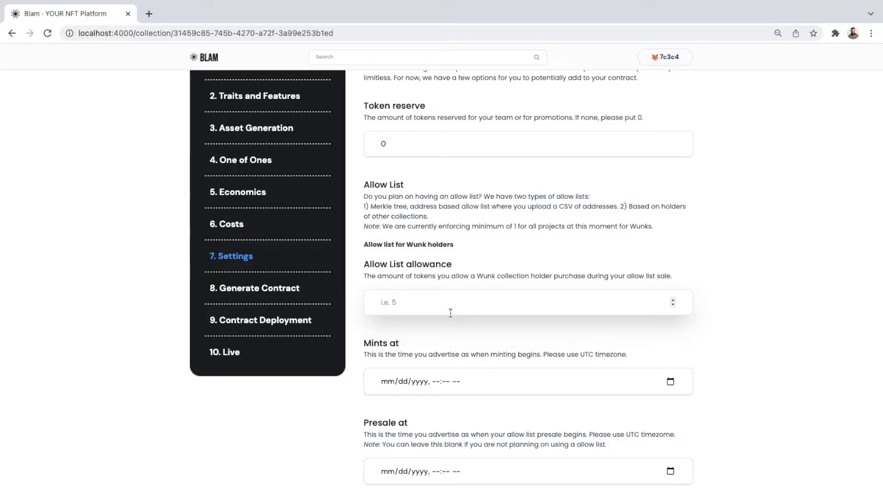
text(1)
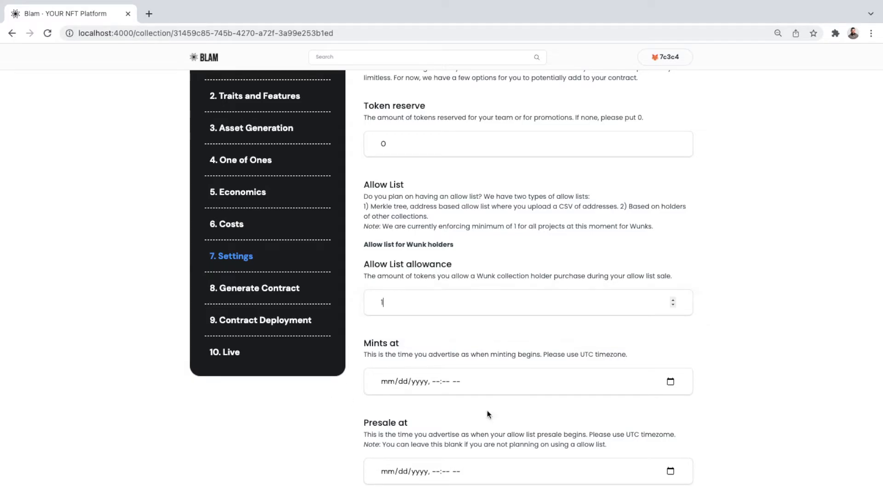
Step: Set the minting start to 03/05/2022, 09:20 AM
scroll(545, 426, down, 3)
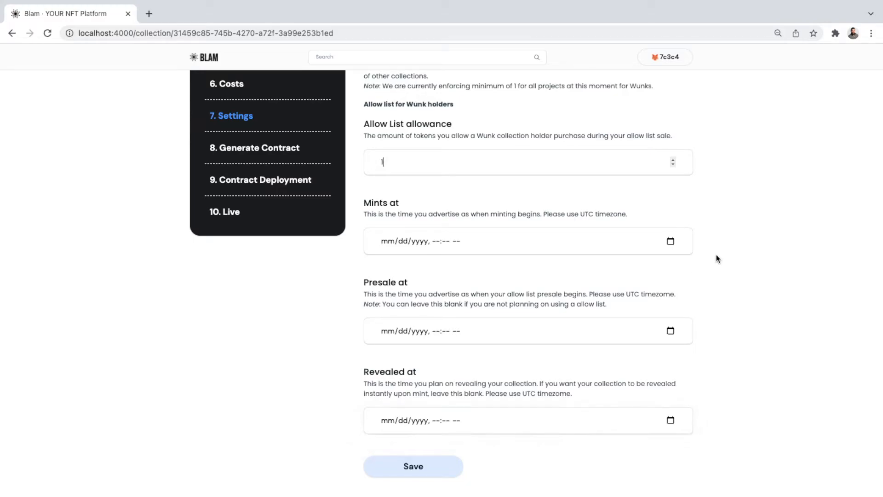
click(671, 241)
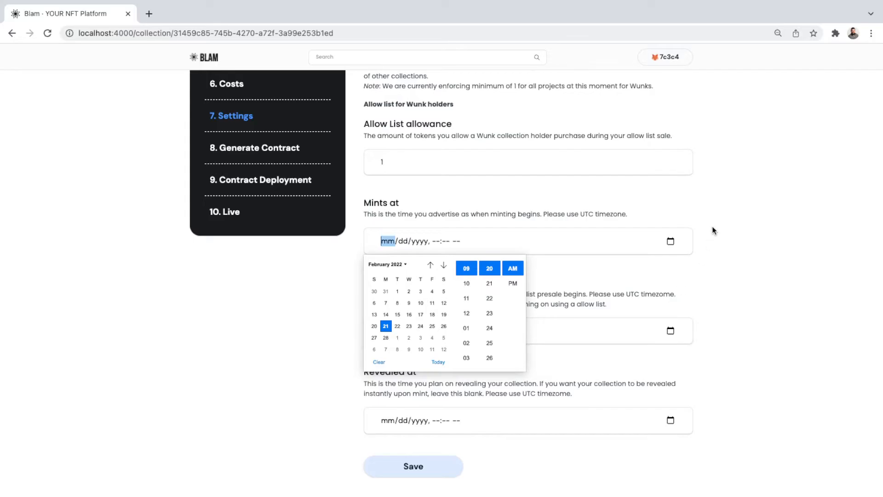
scroll(714, 229, up, 5)
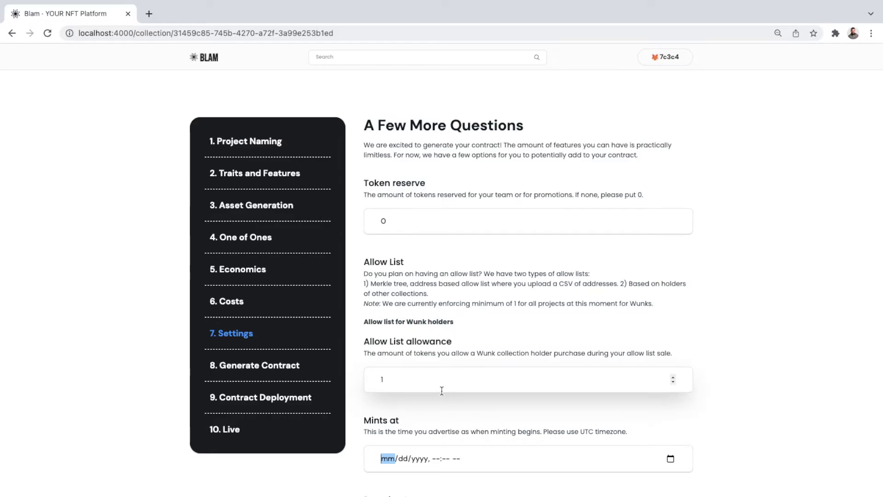
scroll(546, 399, down, 3)
scroll(545, 400, down, 2)
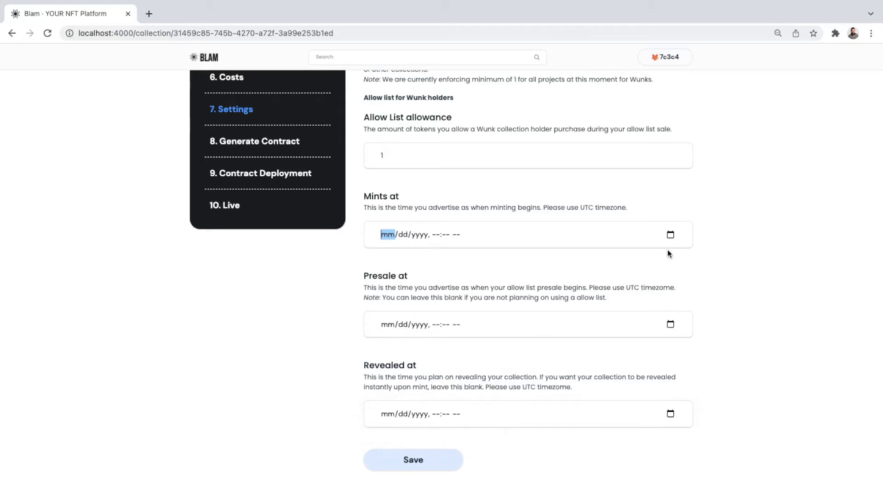
click(671, 235)
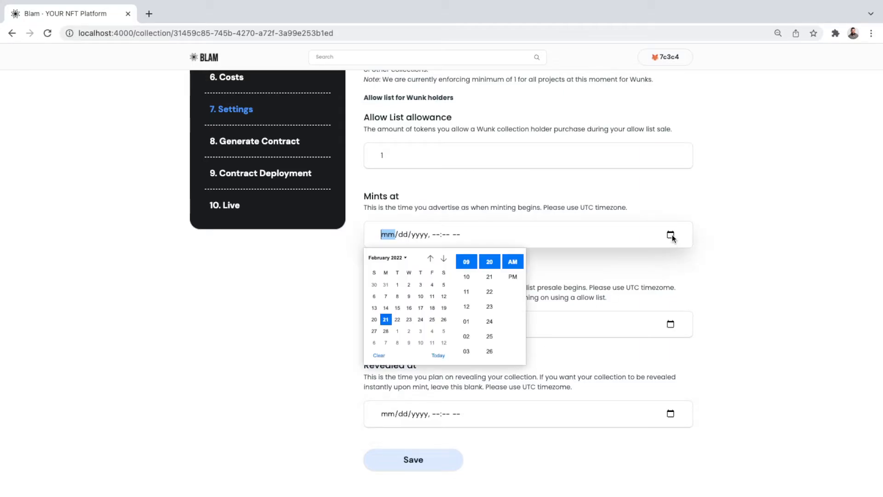
click(444, 332)
click(729, 286)
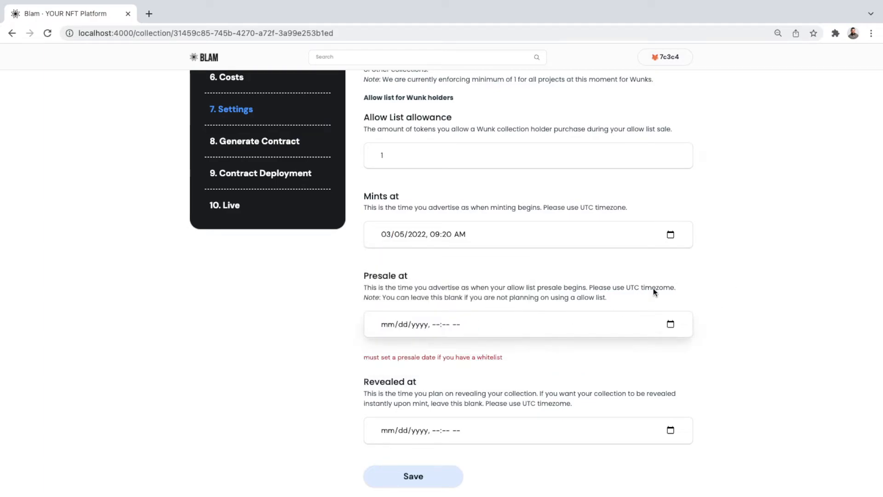
Step: Set the presale start to 02/26/2022, 09:20 AM, and save the settings with the reveal date blank
click(676, 326)
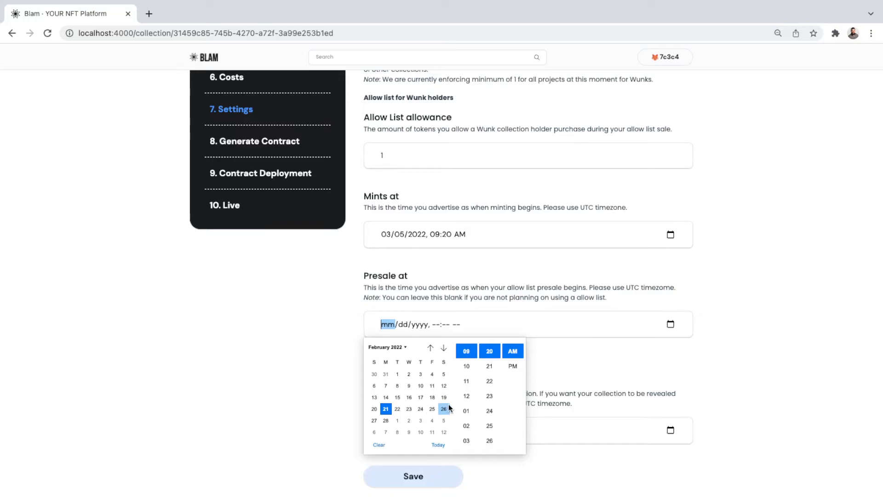
click(444, 408)
click(739, 336)
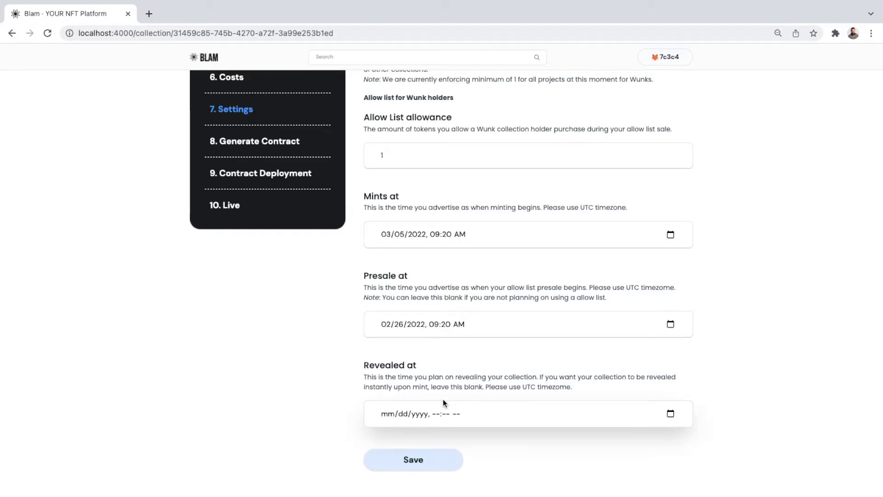
click(430, 459)
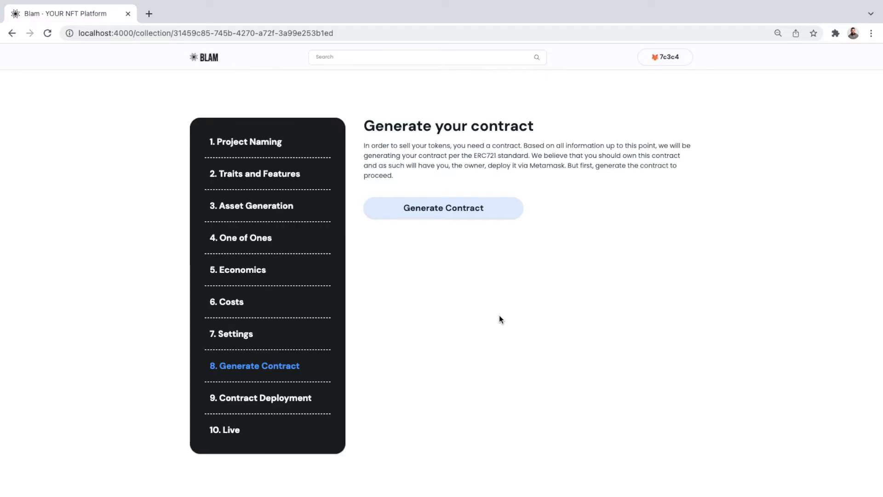
Step: Generate the collection's contract
click(438, 210)
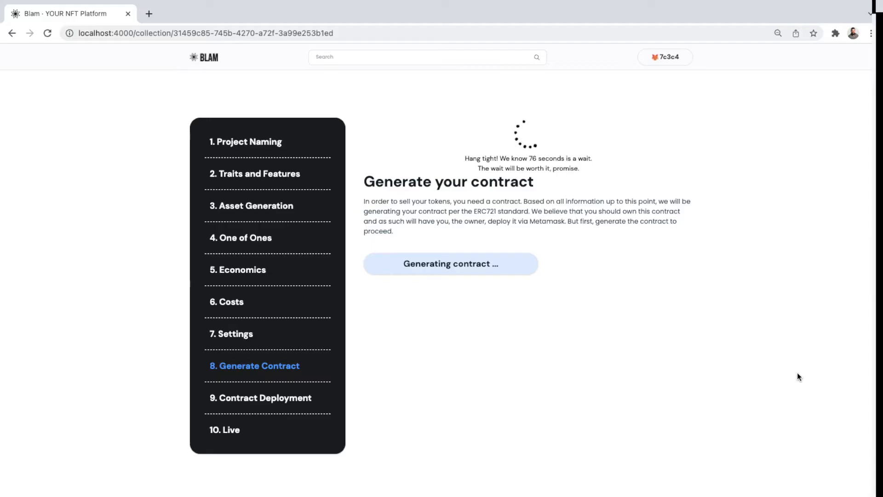
Step: Open a new browser window, take it out of full screen and move it off this display, and return to the collection page
key(super+n)
mouse_move(278, 3)
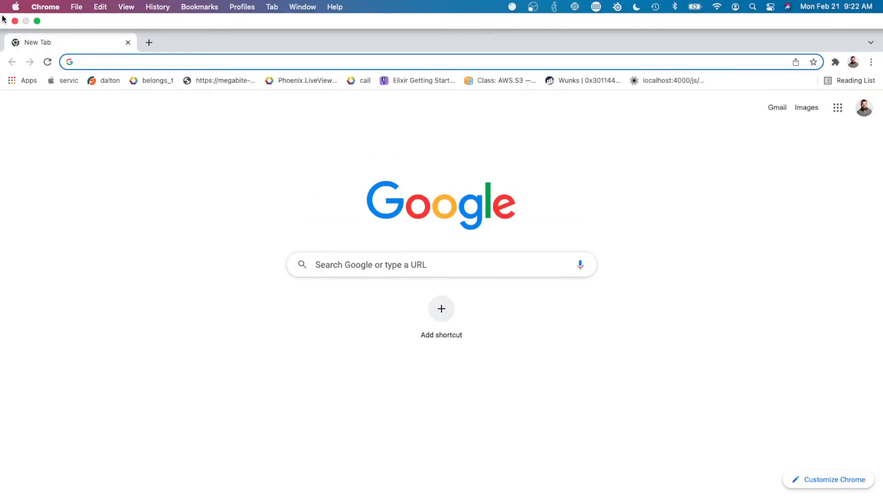
click(36, 21)
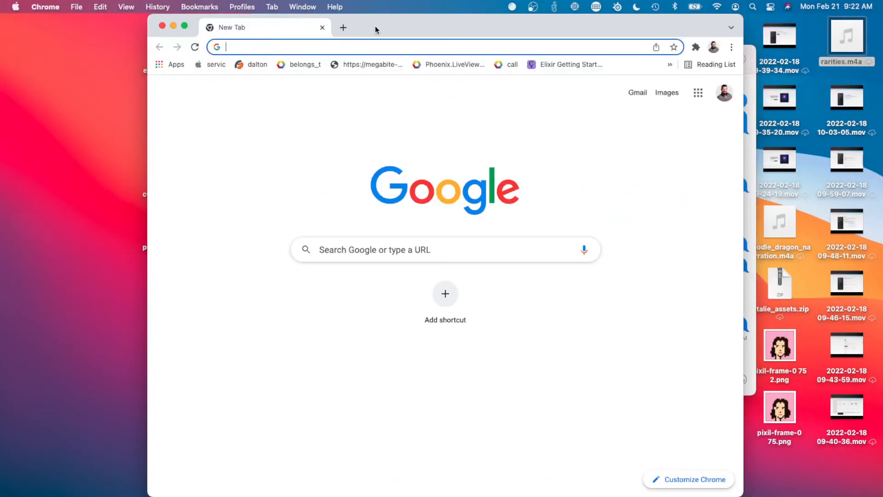
drag(374, 27, 882, 26)
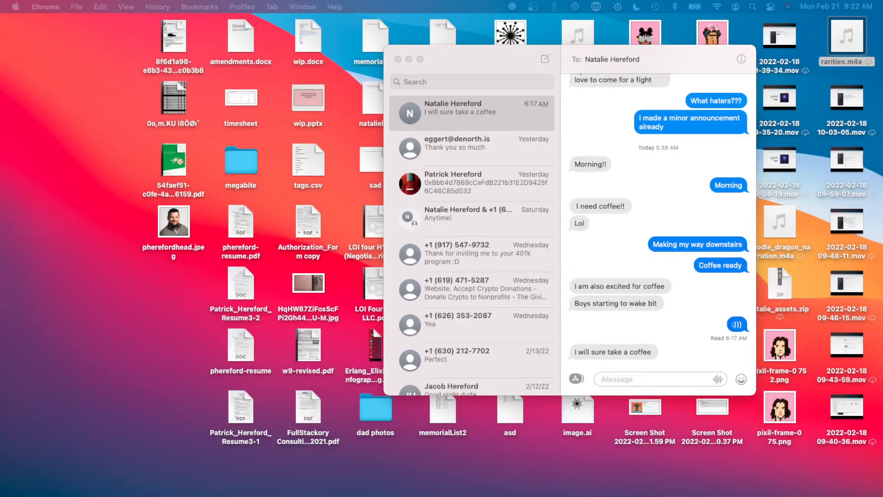
key(ctrl+Right)
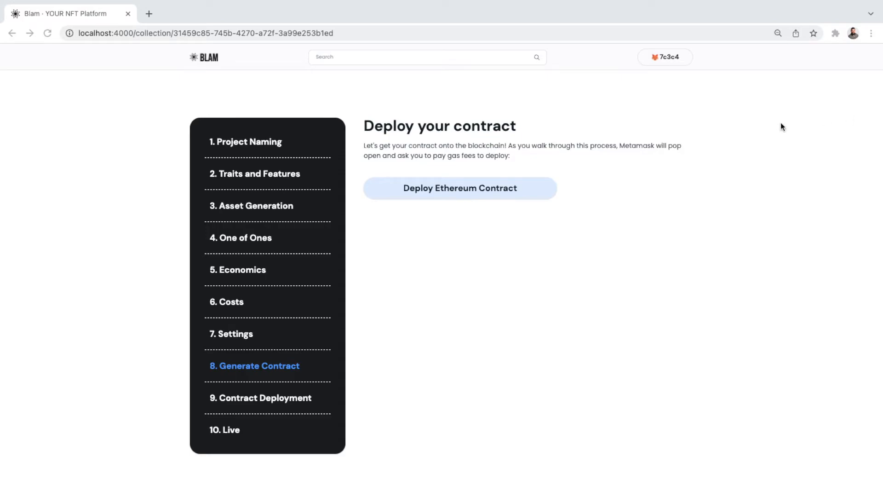
click(603, 14)
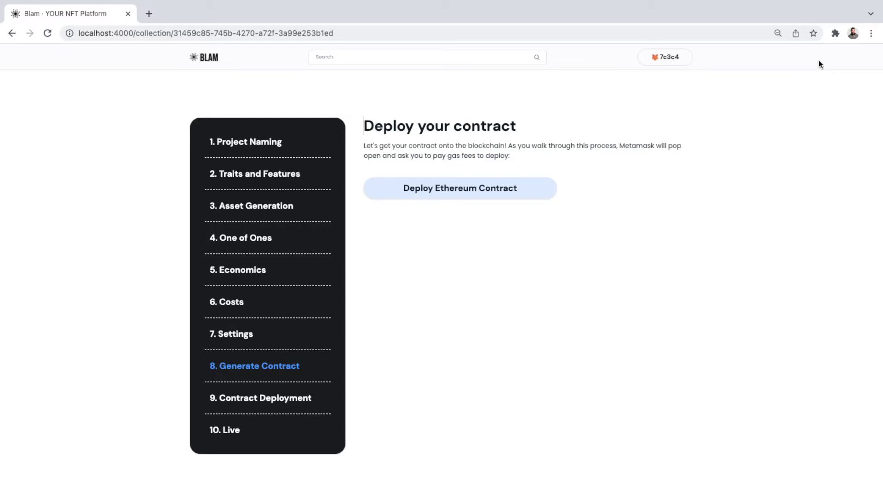
Step: Switch the MetaMask wallet from Ethereum Mainnet to the Rinkeby Test Network
click(836, 33)
click(735, 133)
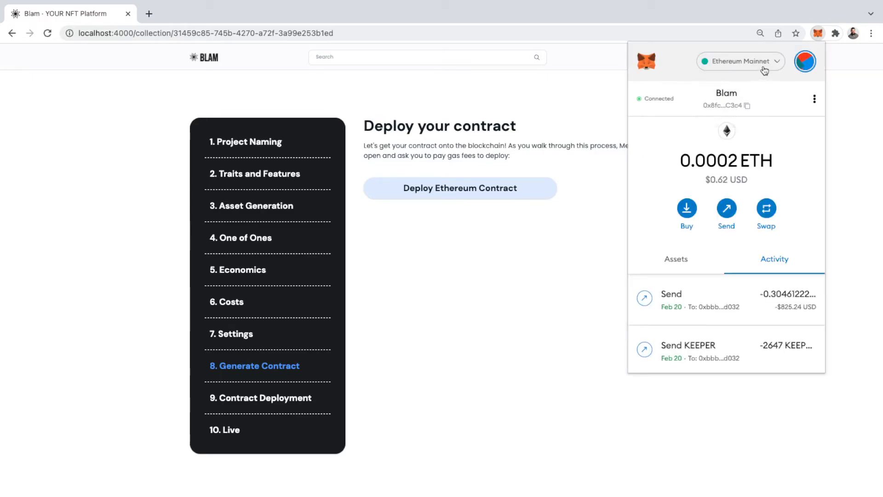
click(763, 68)
click(710, 237)
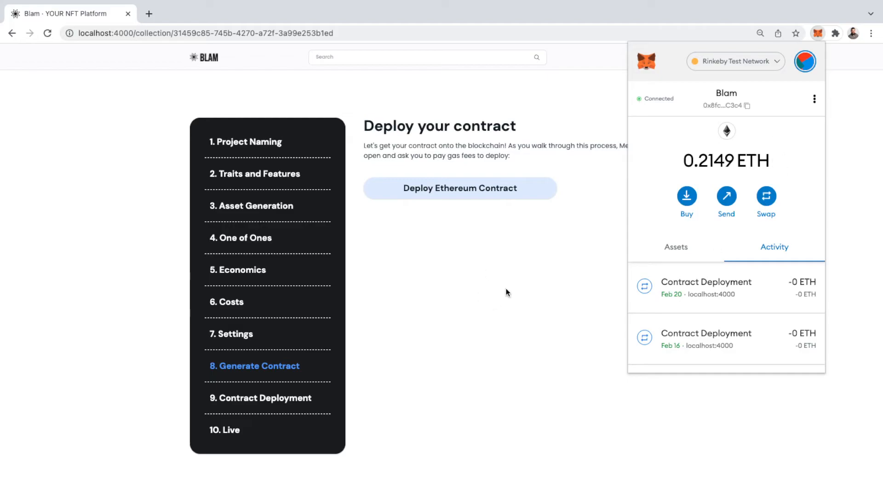
click(471, 329)
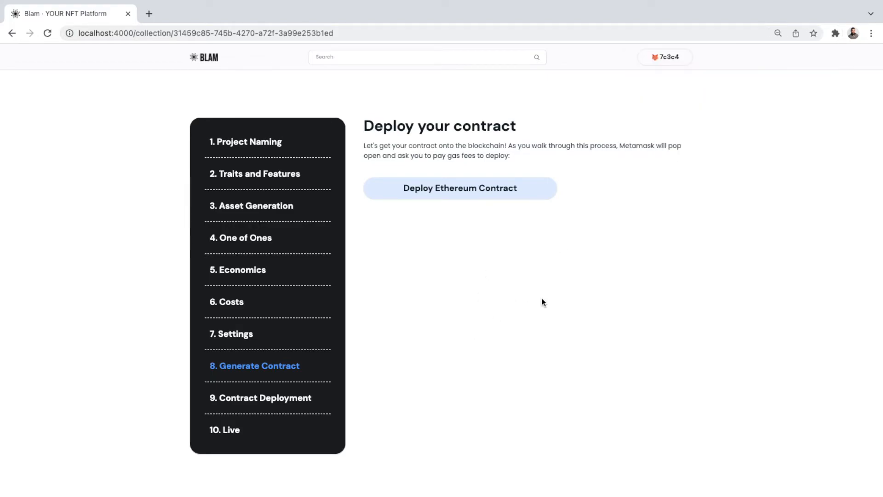
Step: Deploy the collection's Ethereum contract and approve the deployment transaction in MetaMask on the Rinkeby Test Network
click(473, 197)
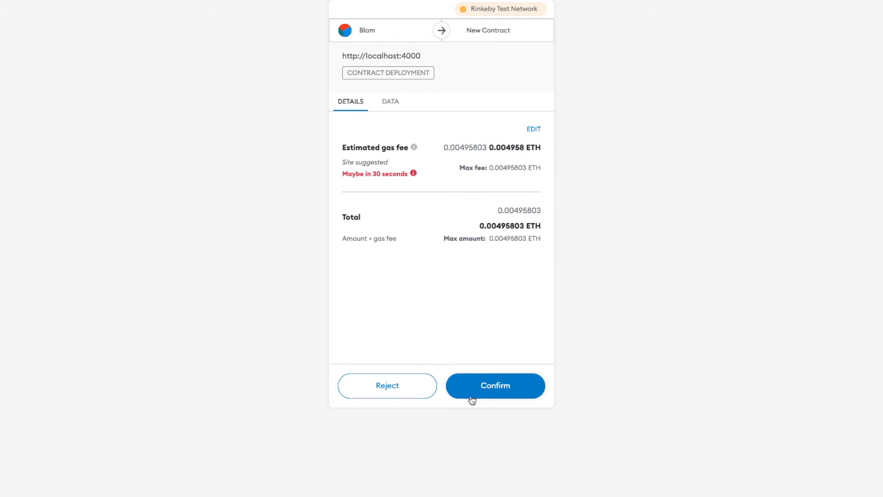
click(511, 387)
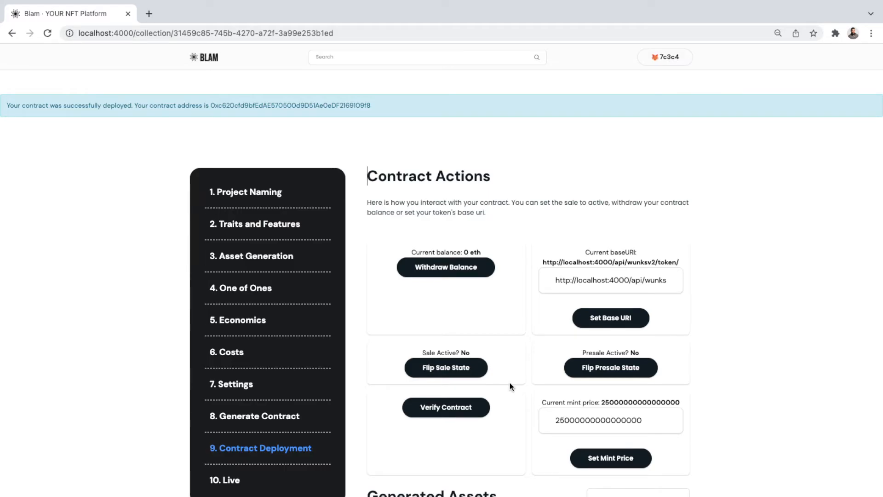
Step: Review the available contract actions and the generated assets of the deployed collection
scroll(477, 297, down, 2)
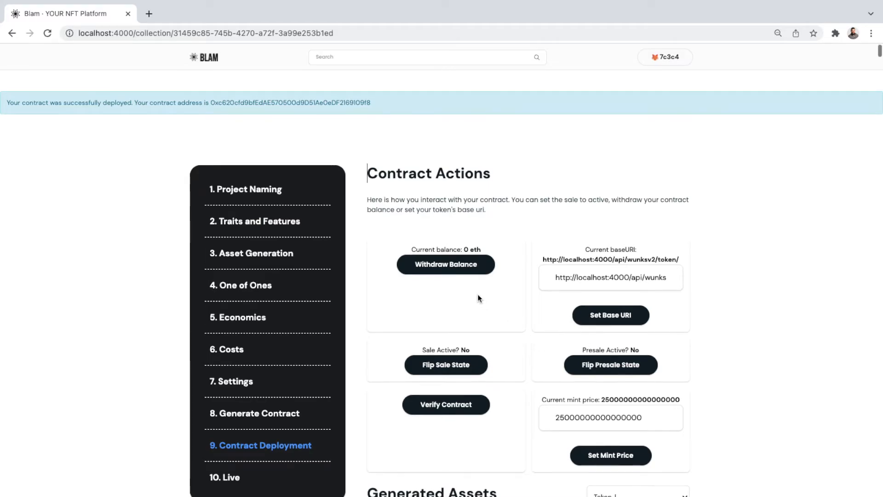
scroll(478, 294, up, 2)
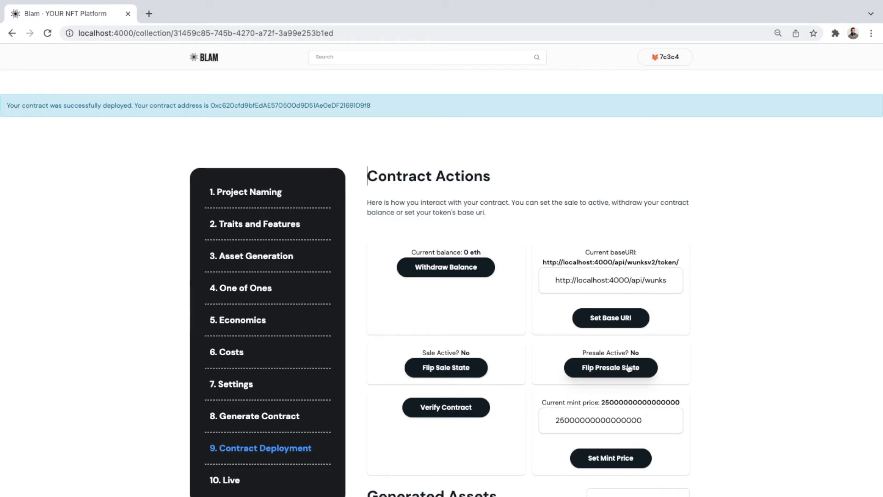
scroll(591, 428, down, 5)
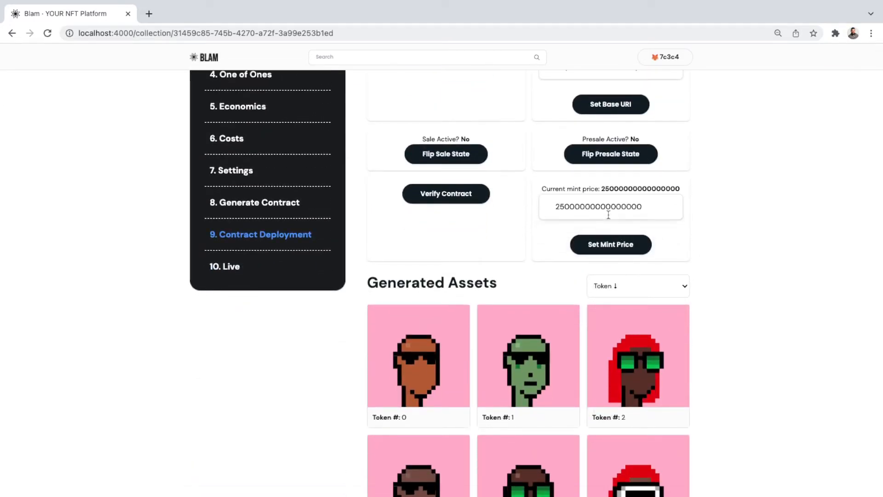
scroll(483, 396, down, 4)
scroll(578, 329, down, 10)
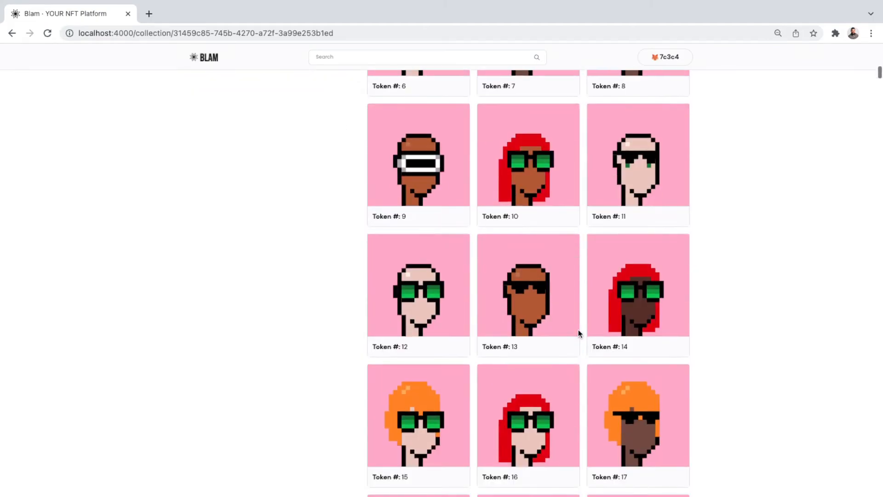
scroll(578, 329, up, 18)
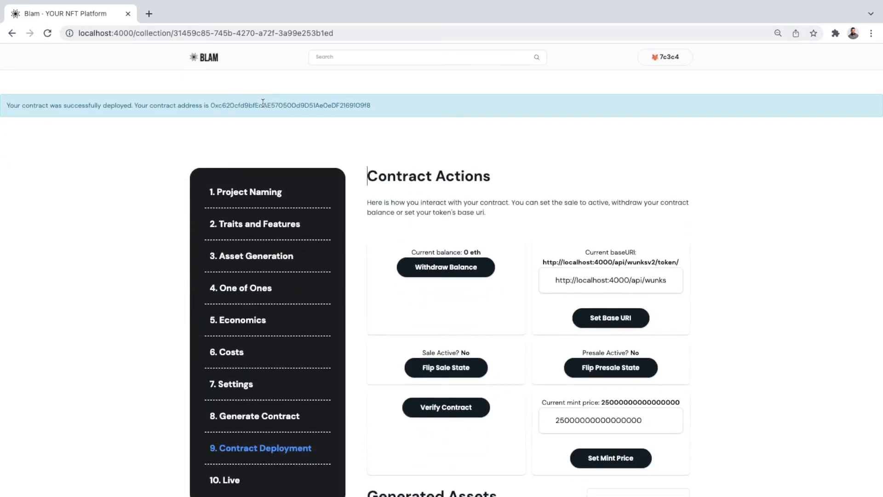
Step: Copy the deployed contract's address, search the web for "rinkeby etherscan" in a new tab and open the Rinkeby Etherscan site
double_click(263, 105)
key(ctrl+c)
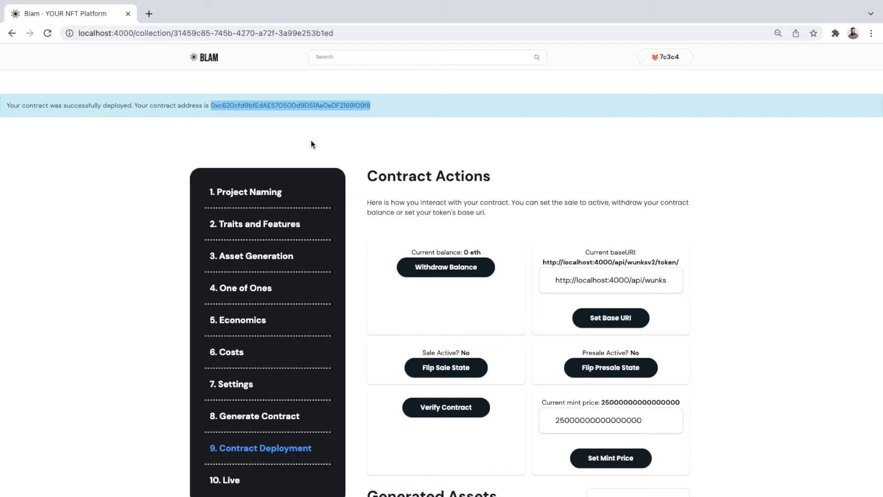
key(super+t)
text(ether)
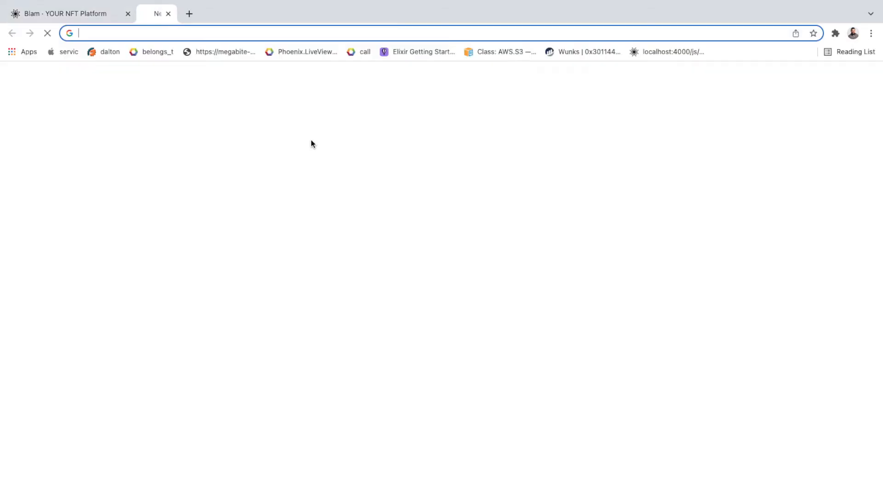
text(rink)
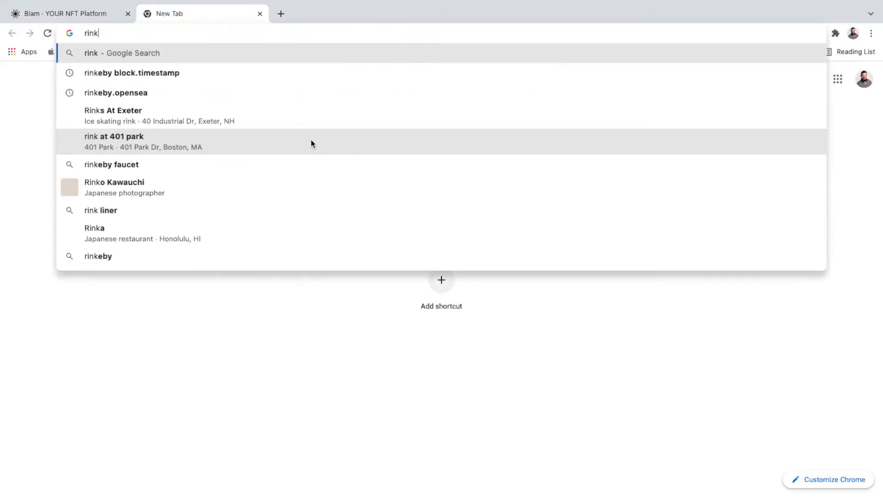
text(eby ethersca)
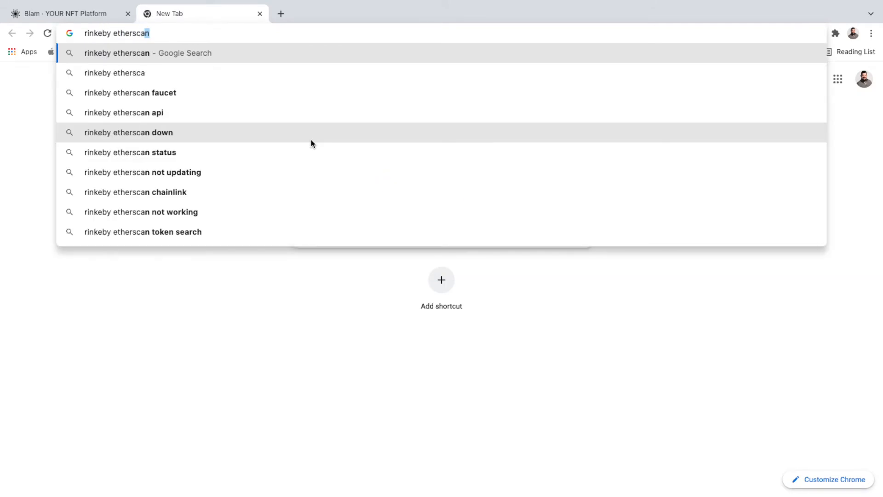
key(Return)
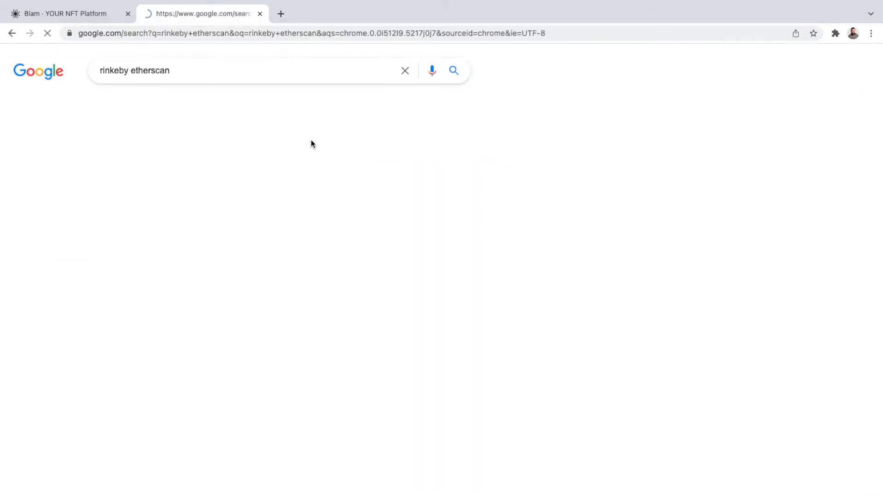
click(221, 163)
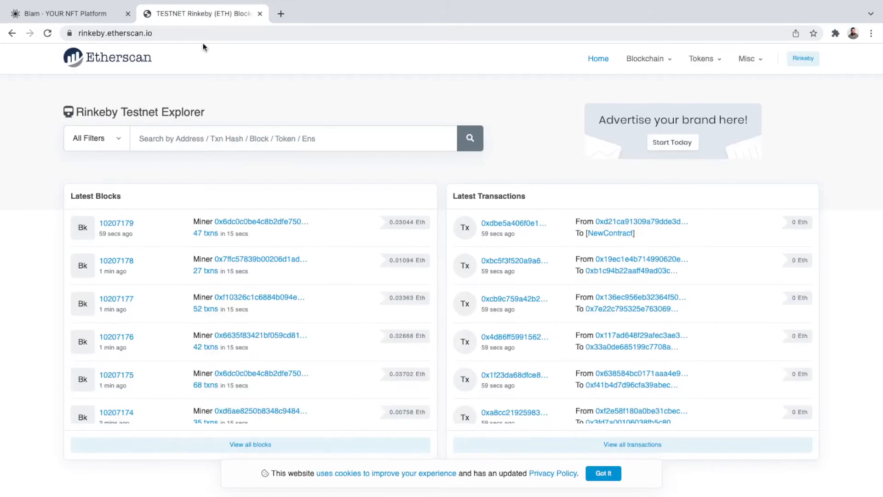
Step: Look up the copied contract address on Rinkeby Etherscan through its address URL, then close that page and return to the collection
click(202, 34)
click(204, 36)
text(address/)
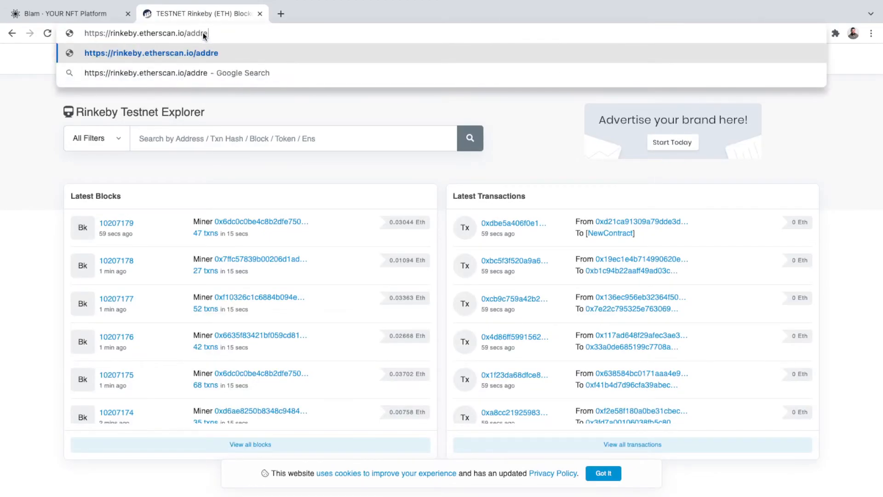
key(ctrl+v)
key(Return)
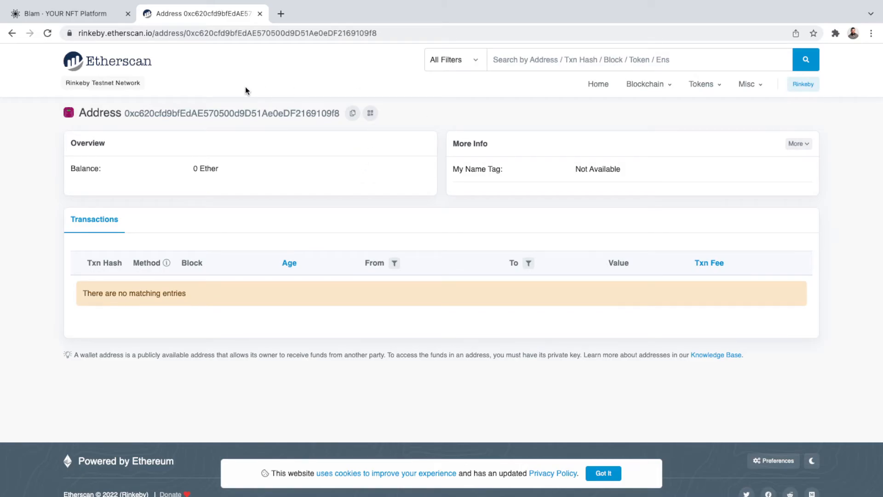
key(ctrl+w)
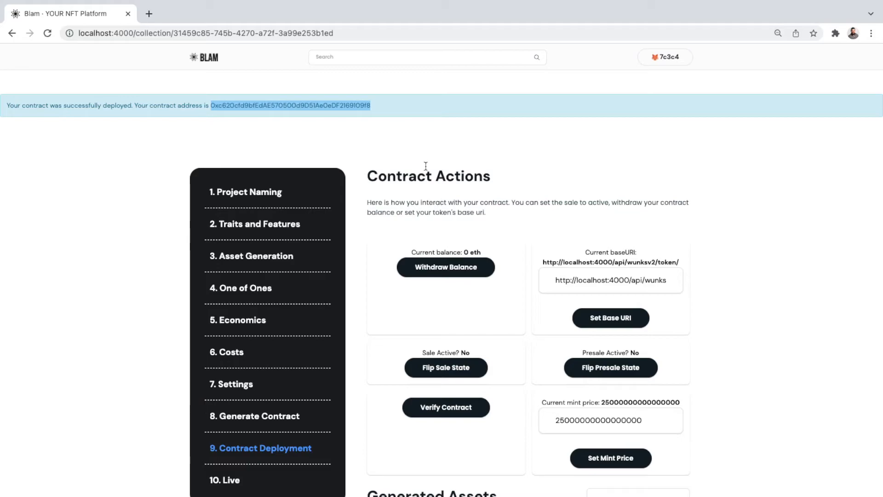
Step: Open the collection's public mint page at localhost:4000/m/wunksv2 in a new tab
key(super+Tab)
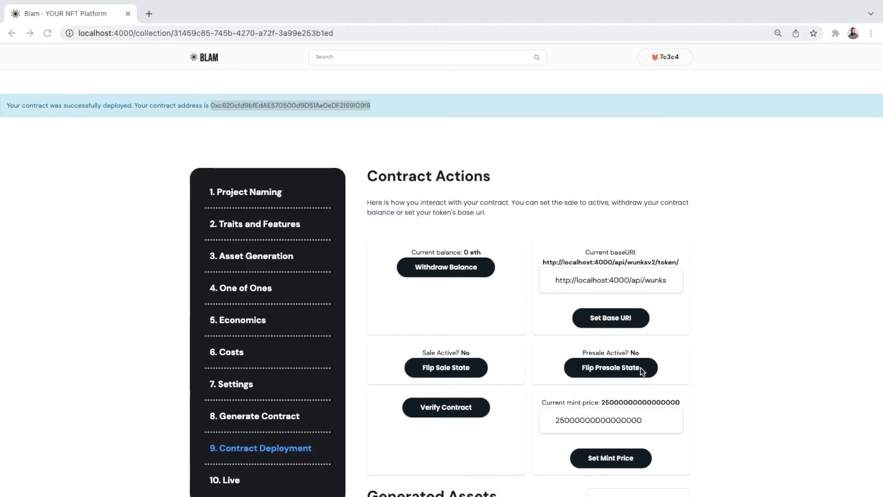
drag(174, 32, 500, 25)
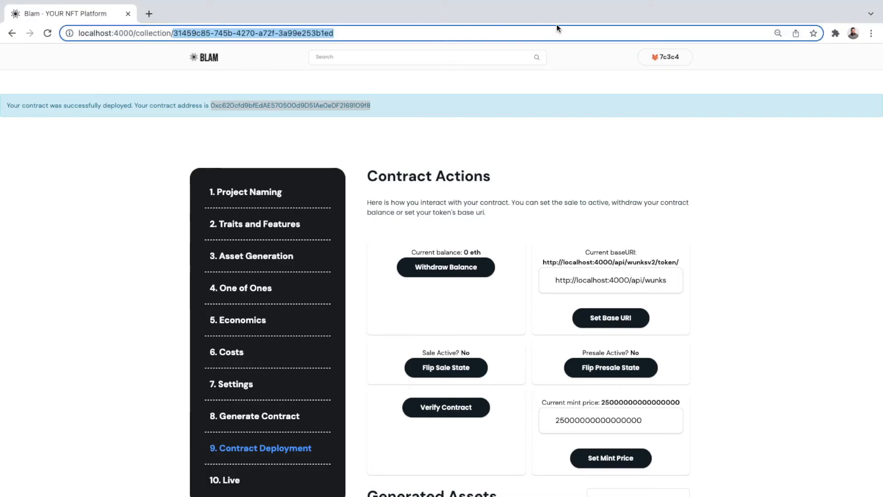
key(super+Tab)
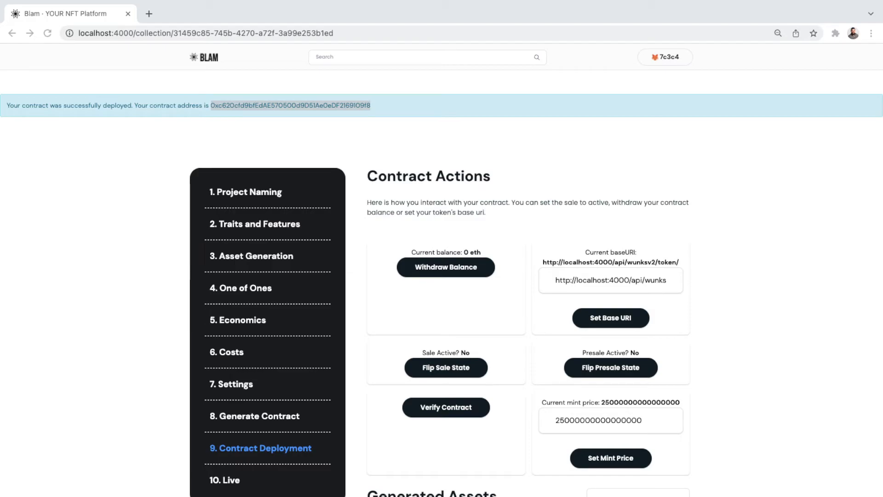
click(150, 14)
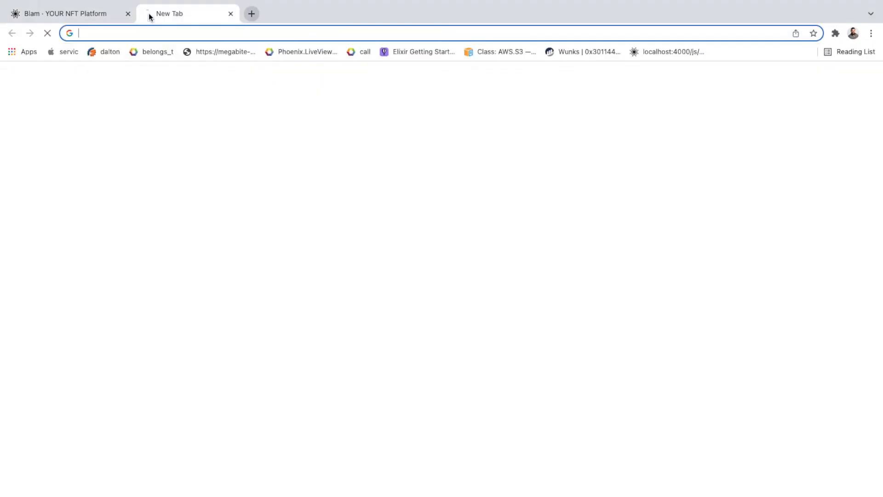
text(localhost:4000/m/wunksv2)
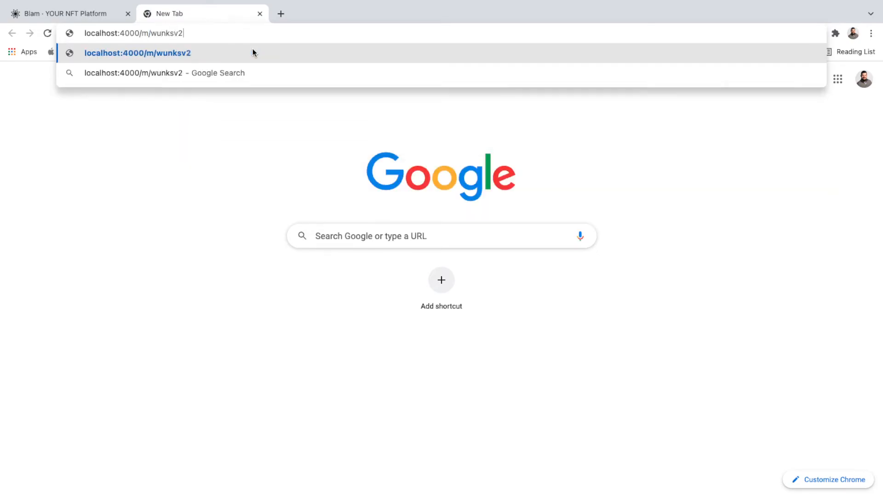
key(Return)
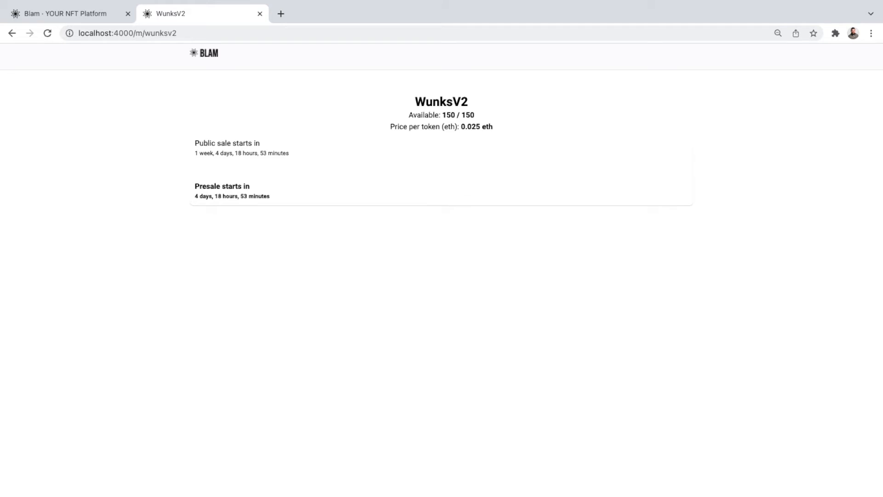
Step: Open the NeoTokyoPunks mint page at blam.io/m/neotokyopunks in another new tab as a styled example
key(super+Tab)
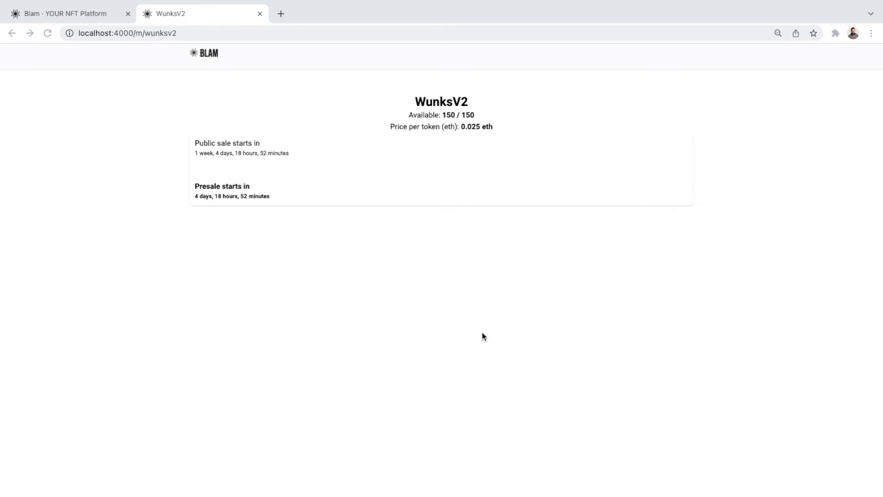
click(281, 14)
text(blam.io/m/)
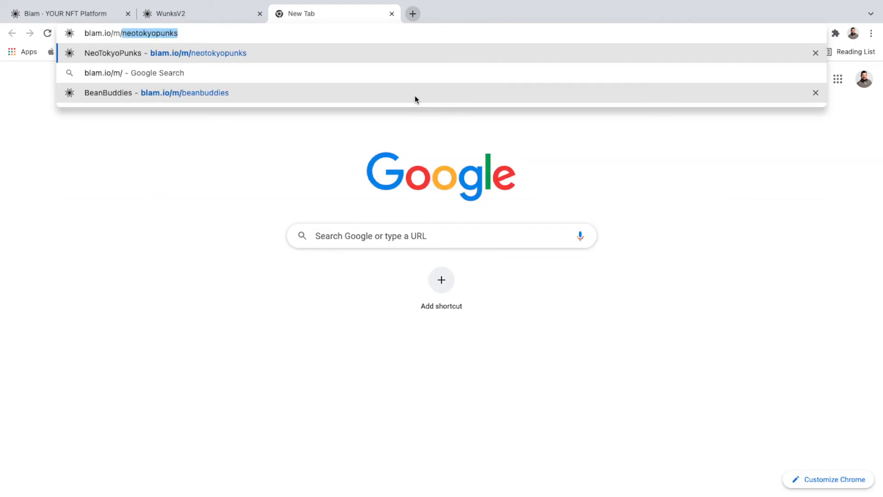
text(neo)
key(Return)
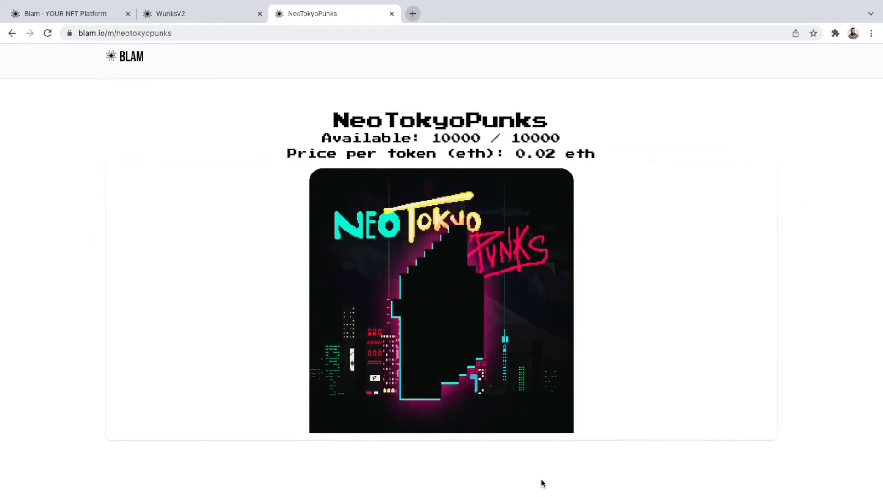
Step: Return to the WunksV2 mint page and examine its public sale and presale countdowns, availability, title and token price
mouse_move(195, 12)
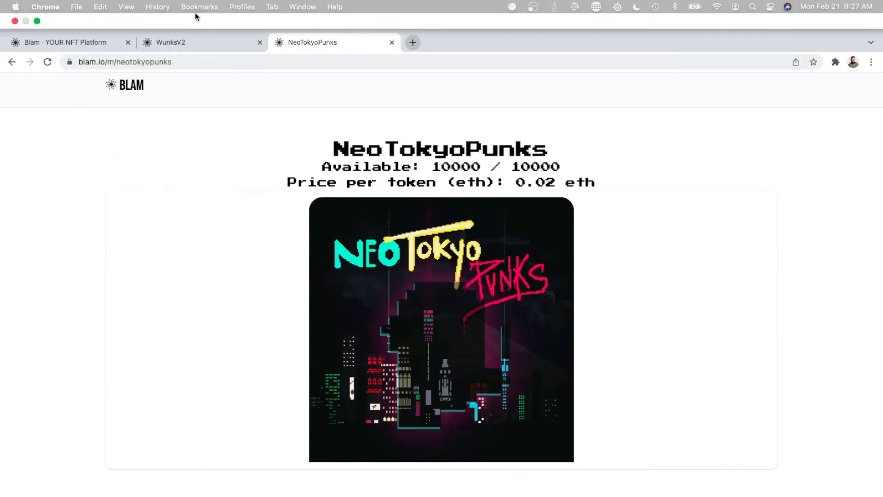
click(197, 43)
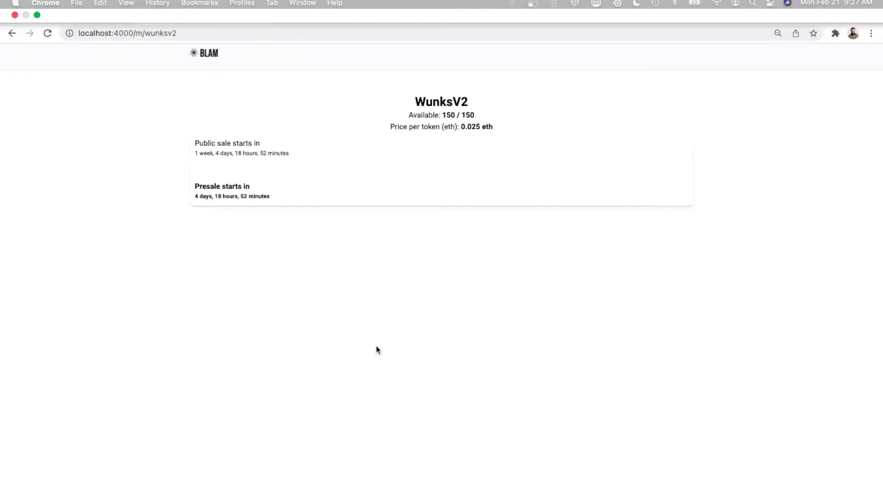
triple_click(226, 153)
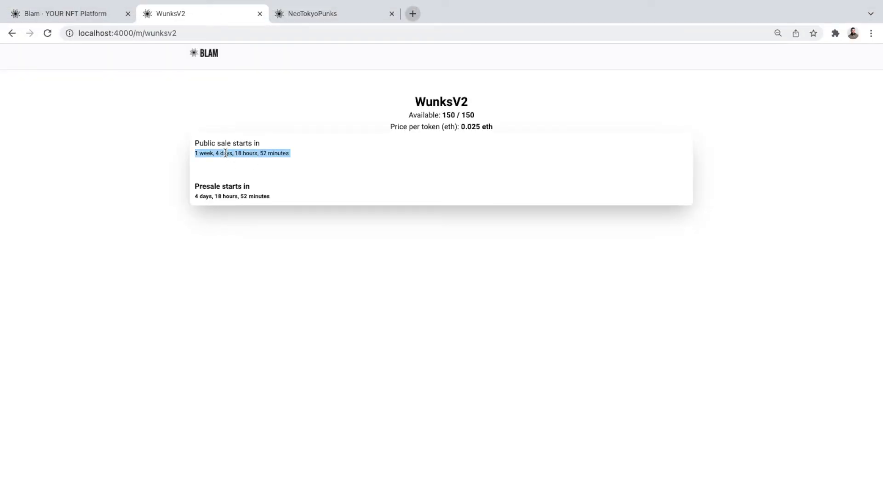
triple_click(224, 196)
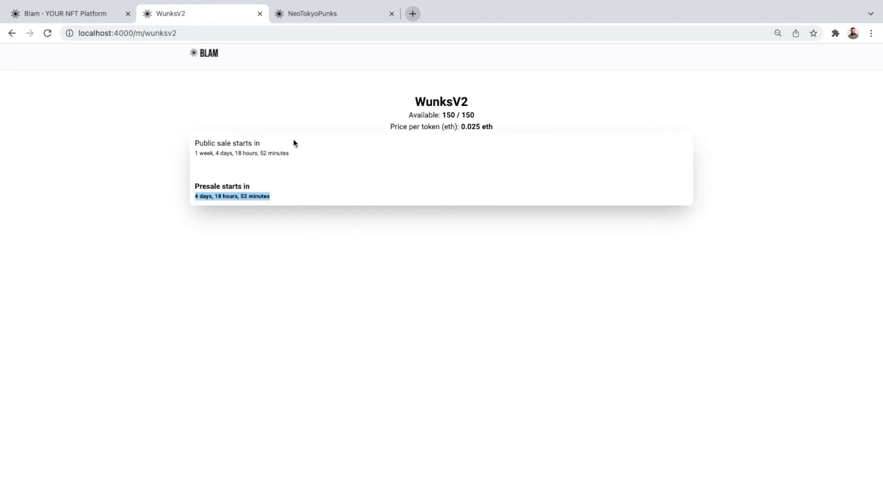
triple_click(247, 152)
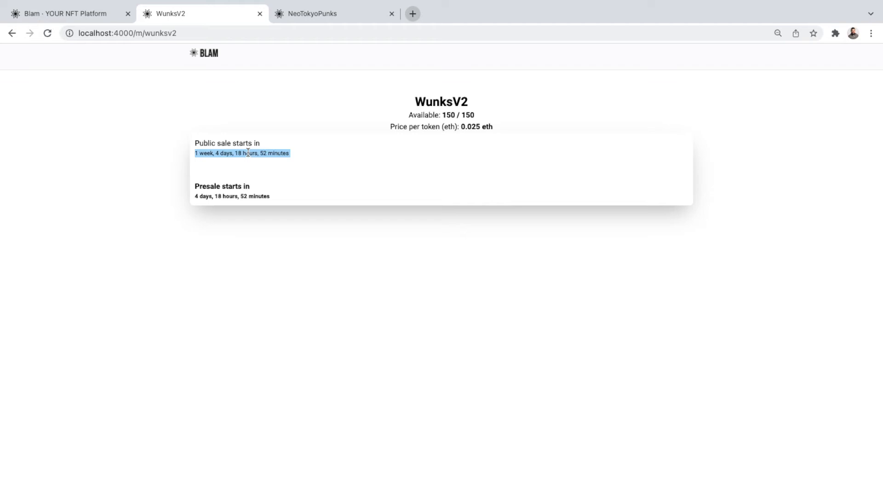
triple_click(447, 115)
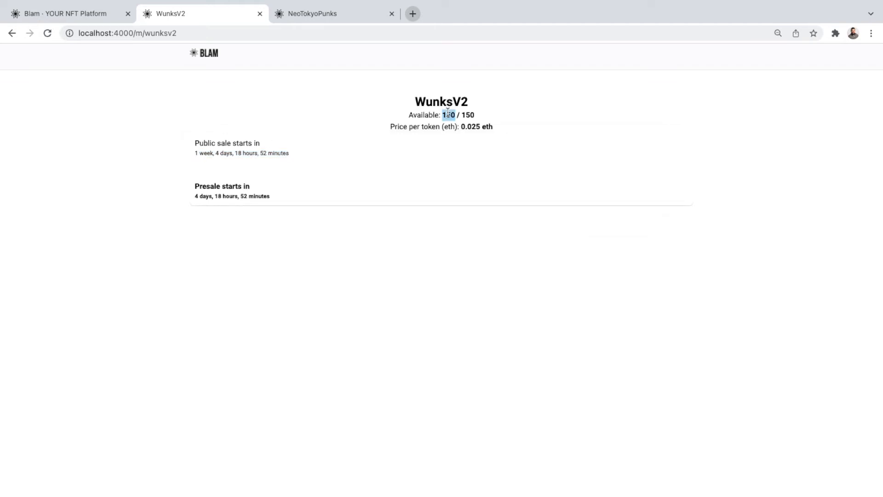
triple_click(441, 102)
triple_click(476, 128)
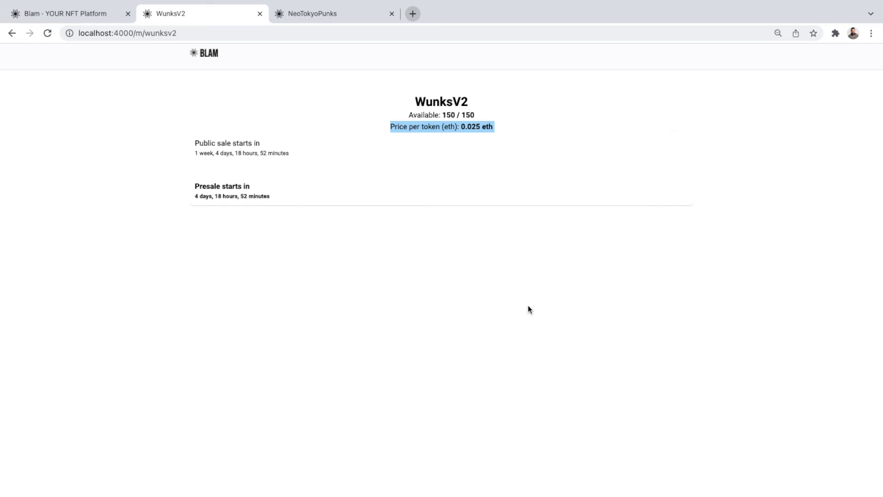
Step: Return to the WunksV2 collection's contract actions page
key(super+Tab)
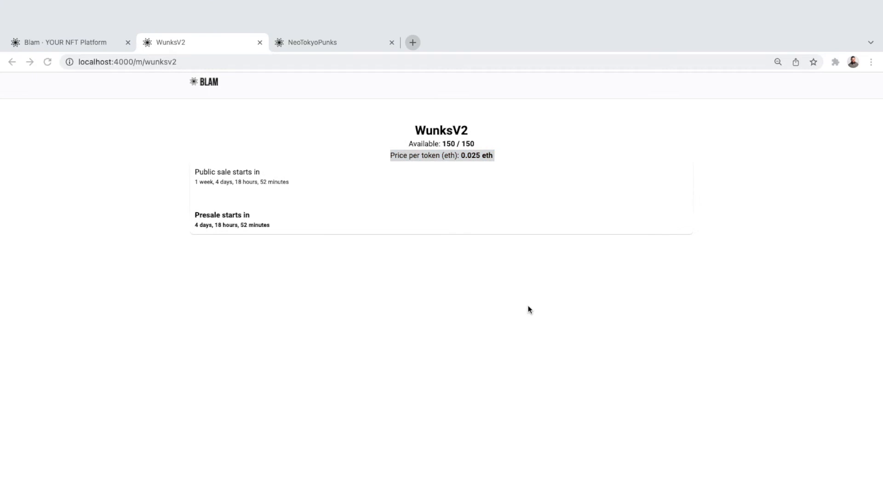
key(super+Tab)
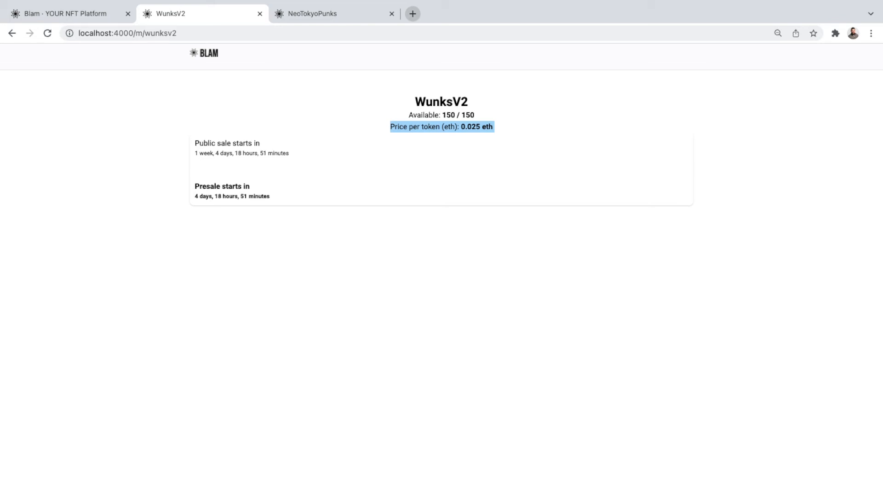
click(66, 18)
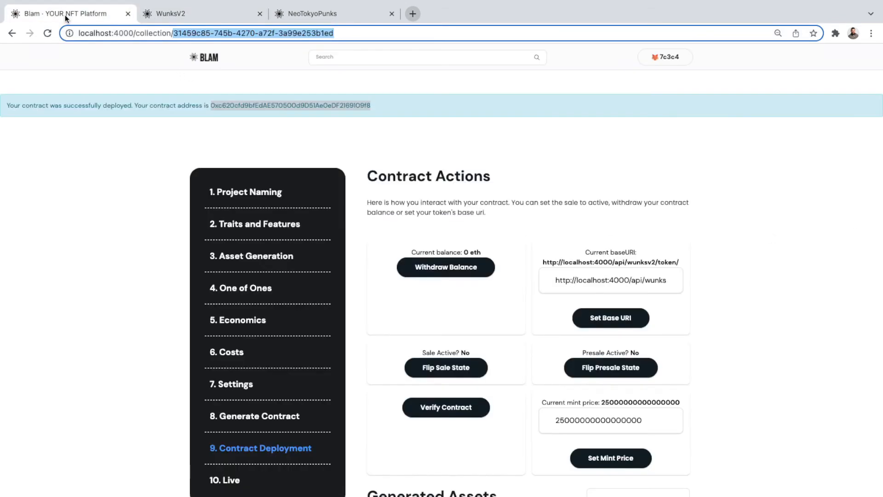
Step: Flip the WunksV2 contract's presale state, confirm the transaction in MetaMask, and reload the collection page to check the presale status
click(617, 304)
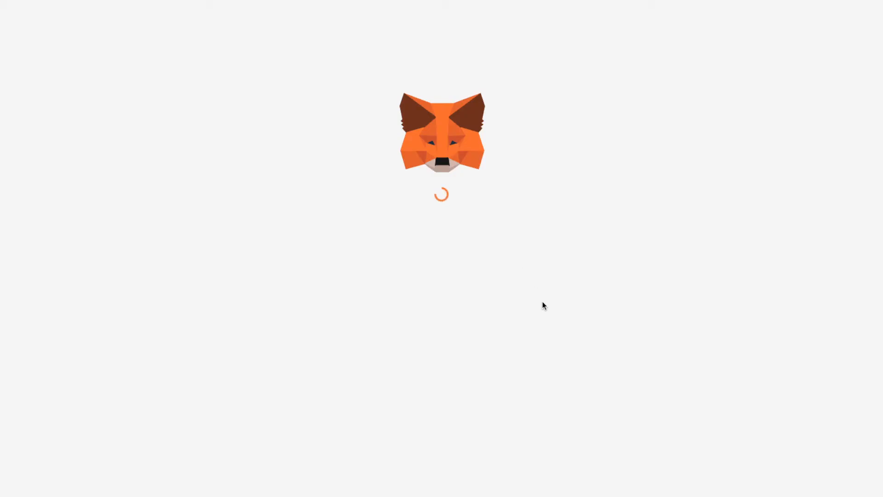
mouse_move(400, 195)
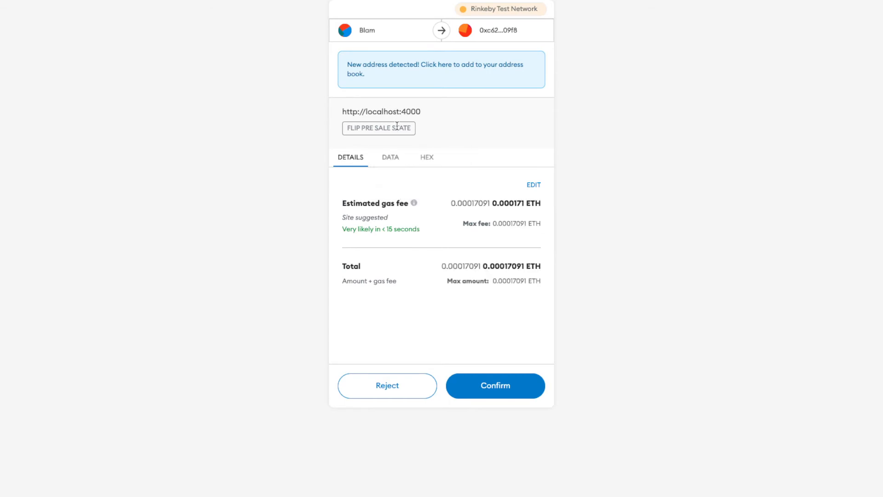
click(509, 388)
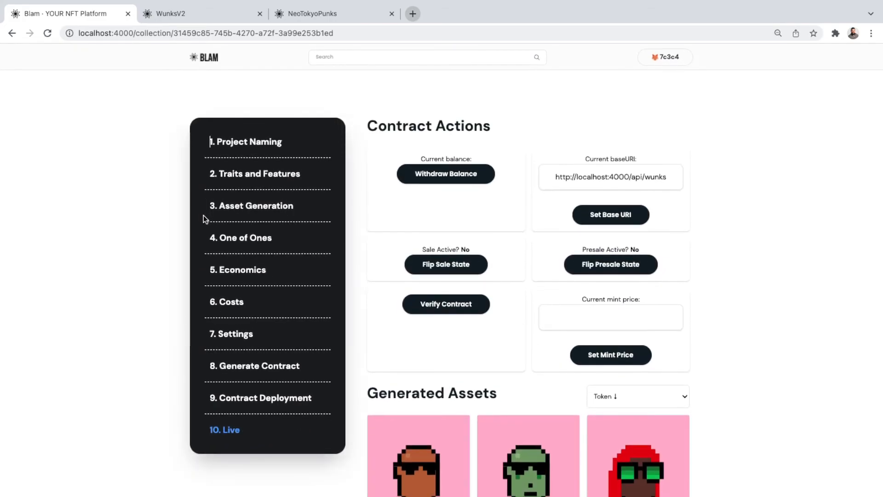
click(48, 34)
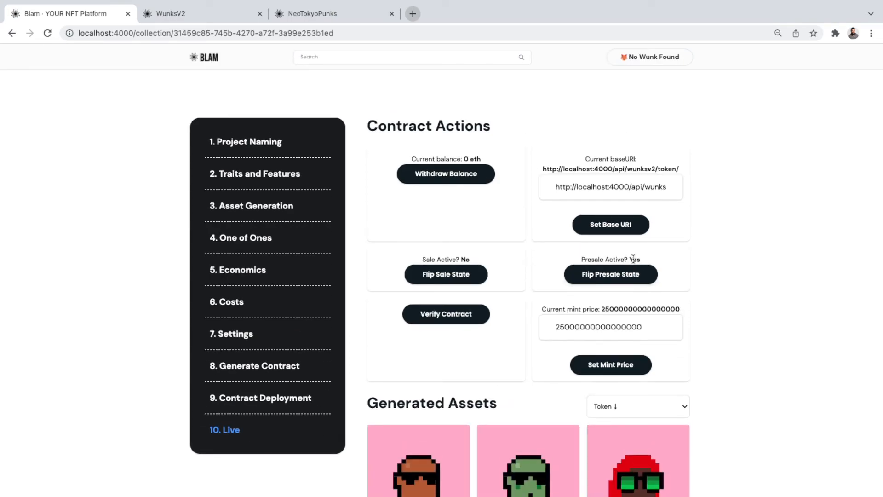
double_click(633, 259)
Step: Connect the wallet on the refreshed WunksV2 mint page and try to mint 1 token
click(193, 14)
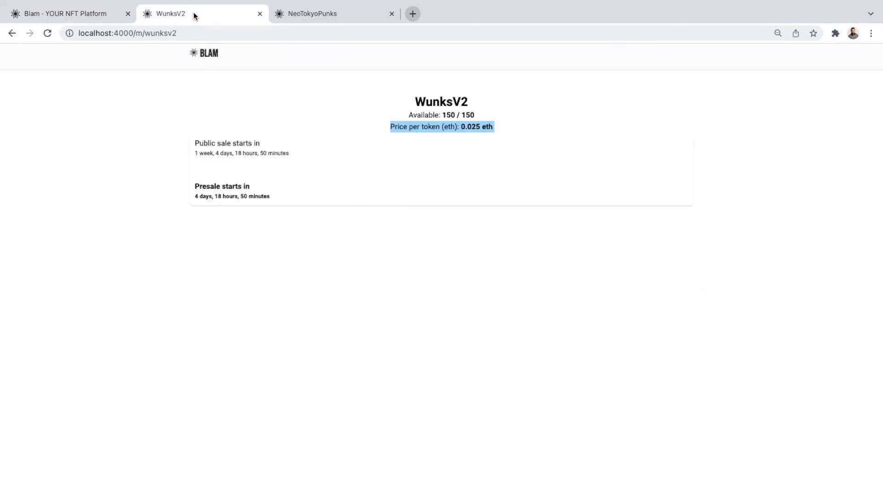
click(47, 33)
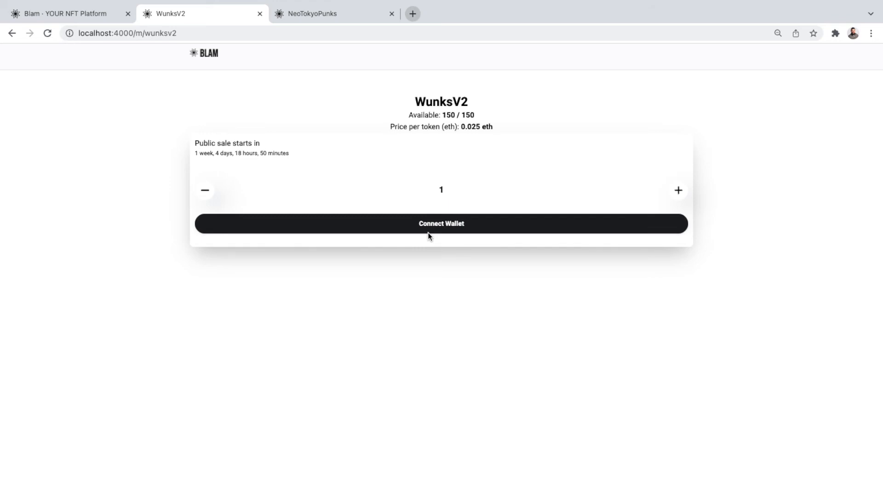
click(437, 224)
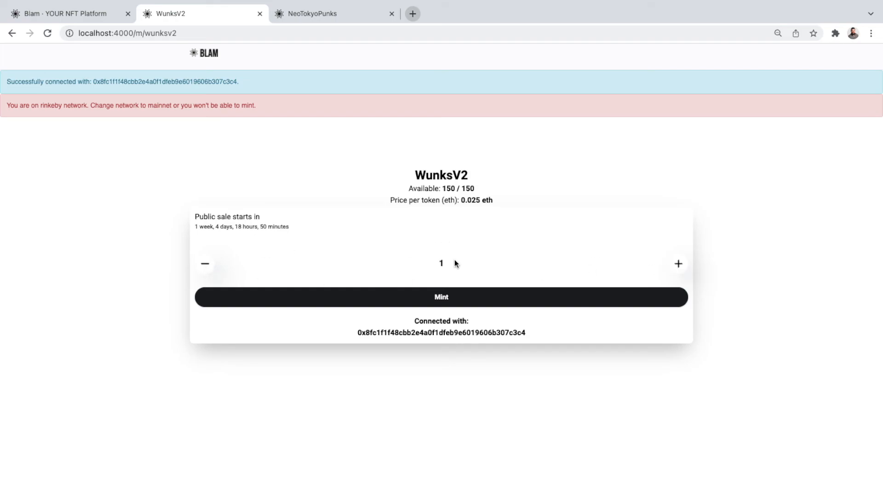
click(452, 301)
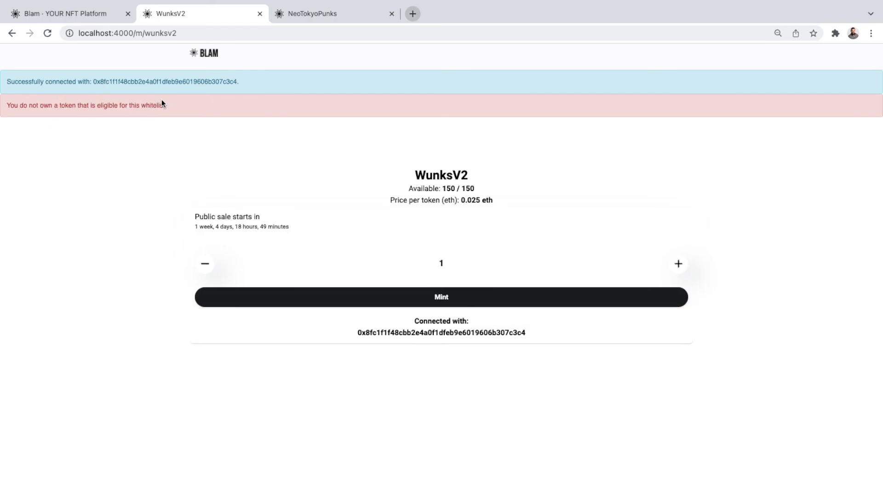
double_click(144, 104)
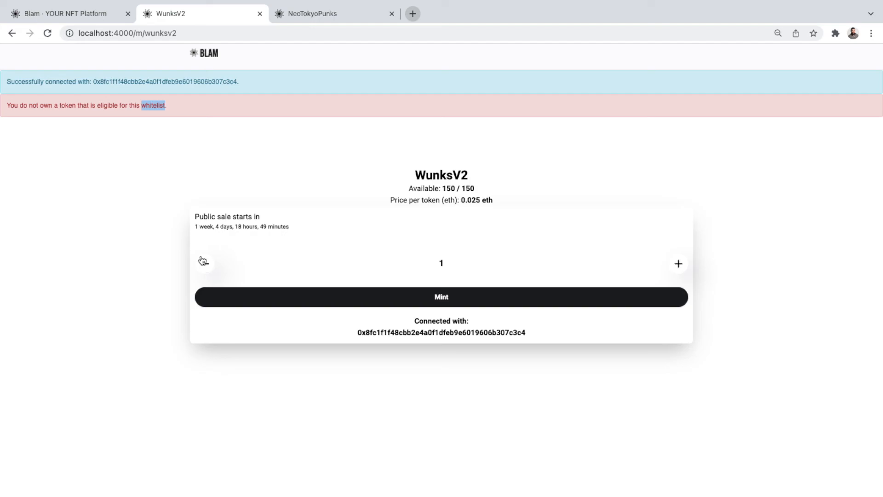
Step: Open the WunksV2 collection's whitelist page by adding /whitelist to its collection address
click(73, 20)
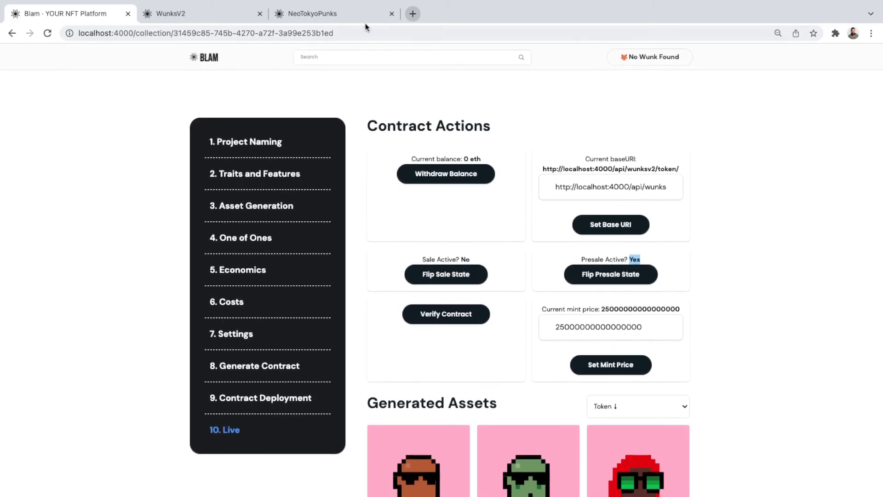
click(350, 33)
click(350, 33)
text(/wh8i)
key(BackSpace)
key(BackSpace)
key(BackSpace)
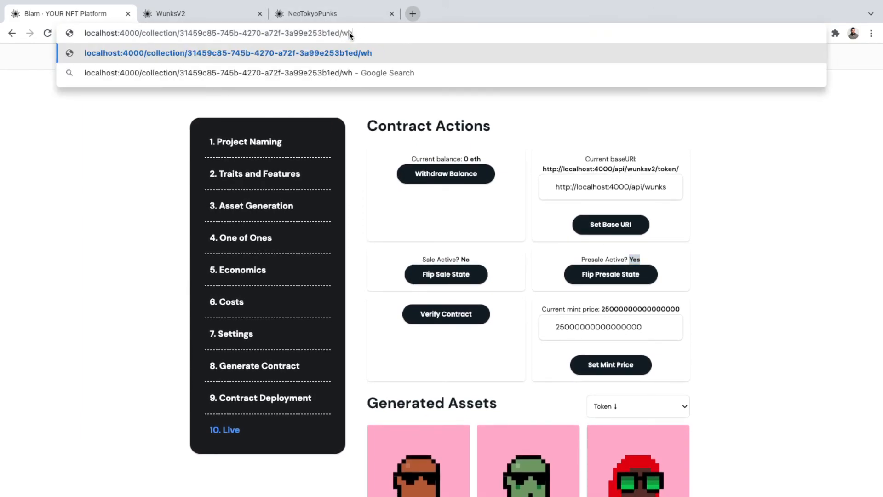
text(itelist)
key(Return)
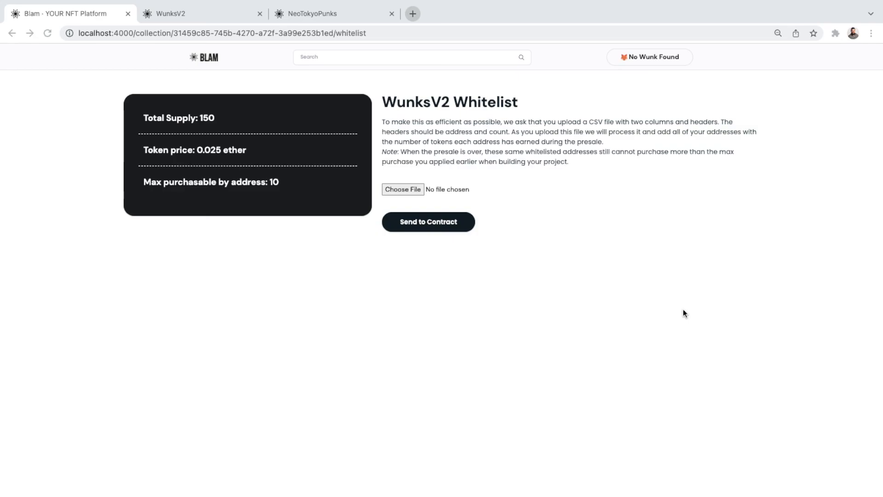
Step: Load allowlist.csv from the Desktop folder as the WunksV2 whitelist file
click(504, 180)
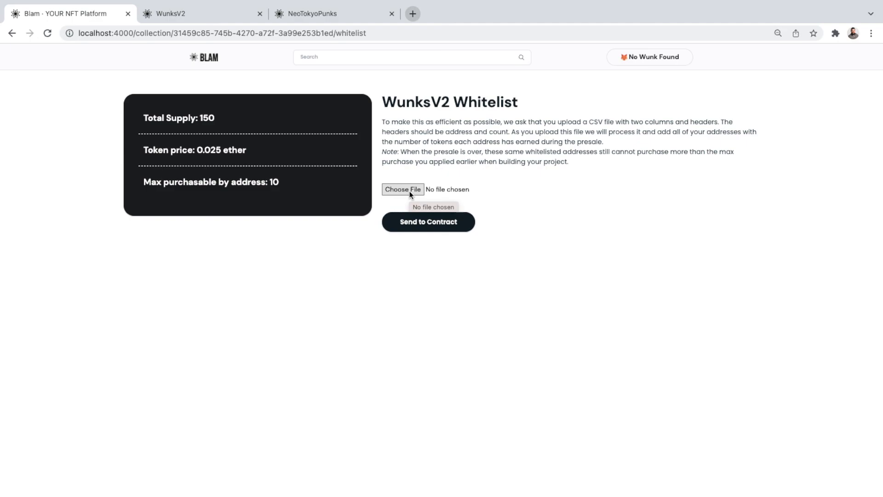
click(409, 191)
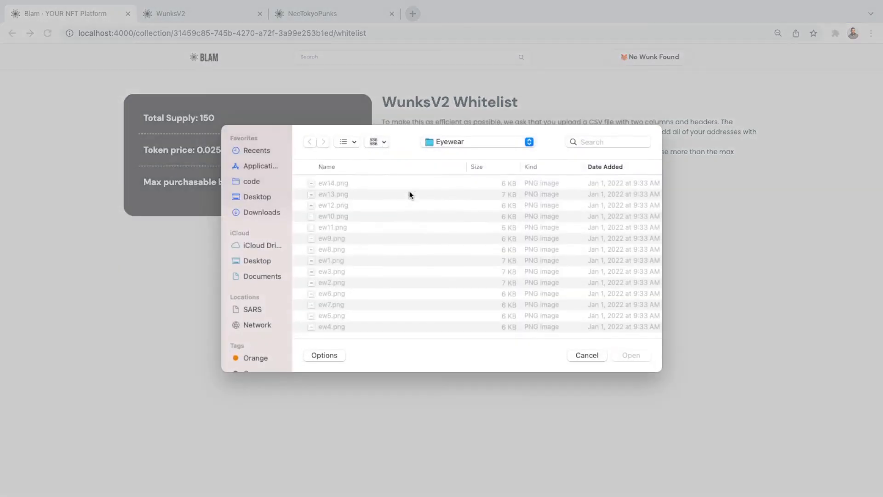
click(256, 196)
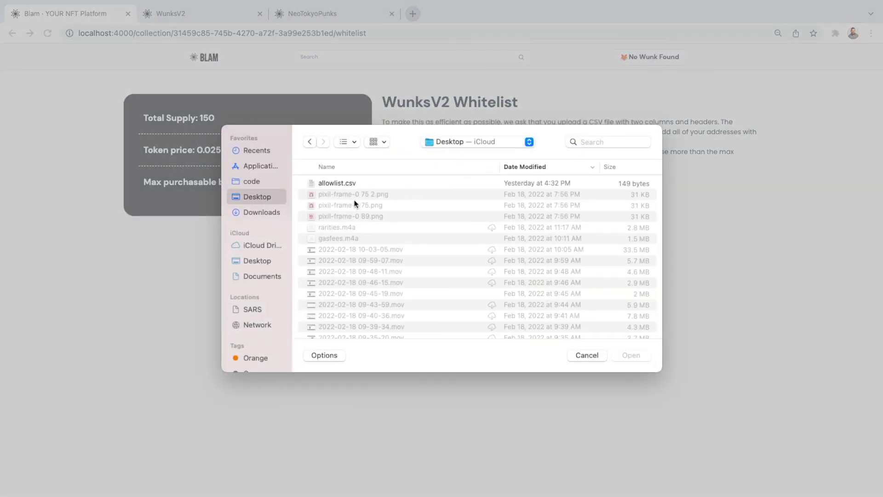
double_click(339, 183)
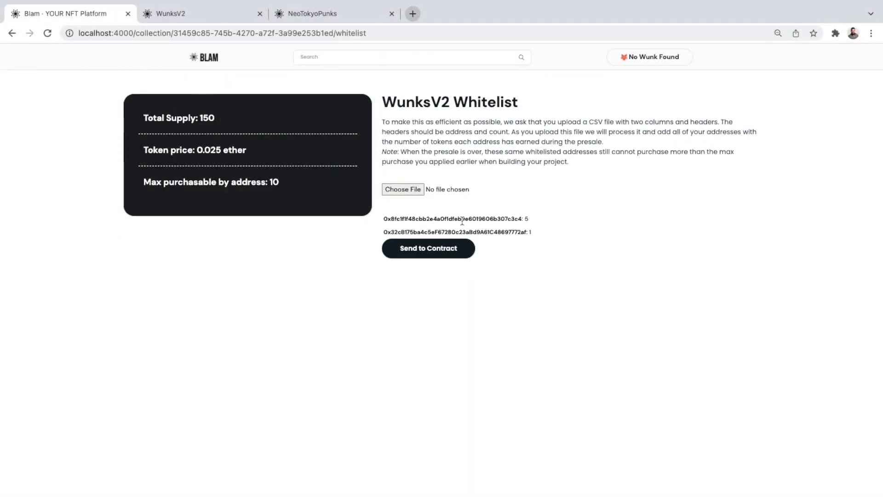
Step: Examine the whitelisted wallet addresses and the token count assigned to each one
double_click(461, 218)
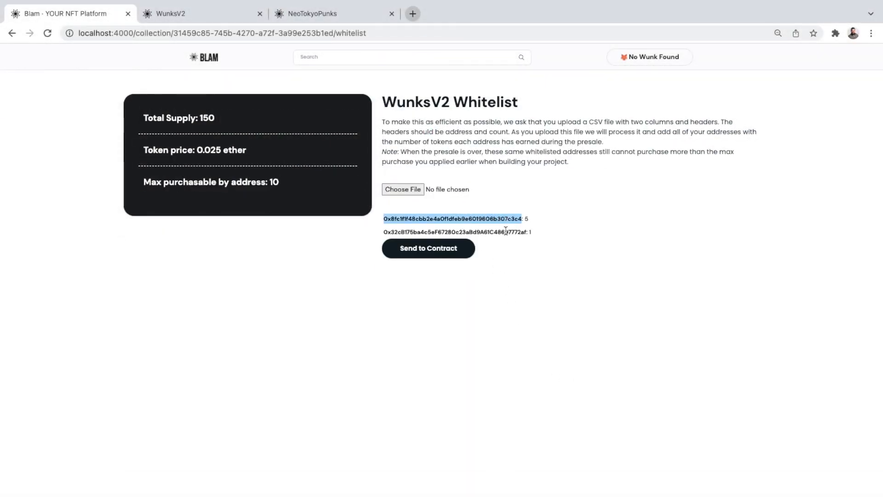
double_click(506, 231)
double_click(460, 218)
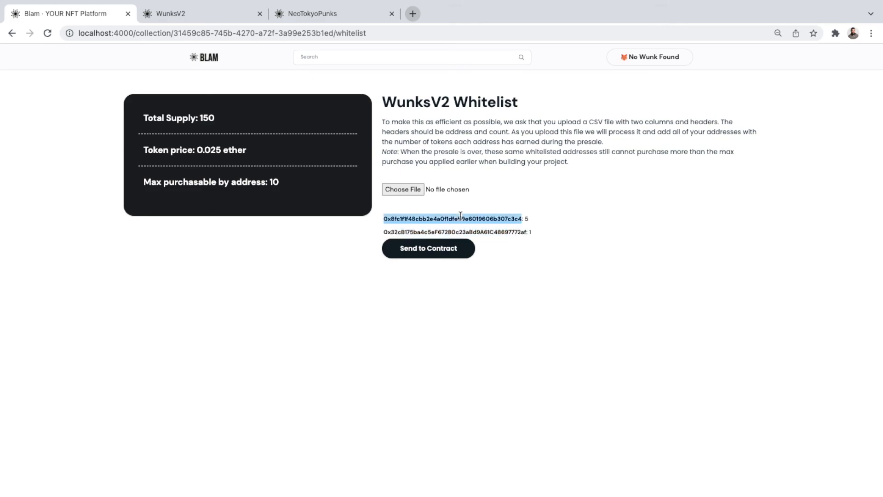
click(534, 222)
drag(532, 219, 382, 220)
drag(533, 231, 391, 227)
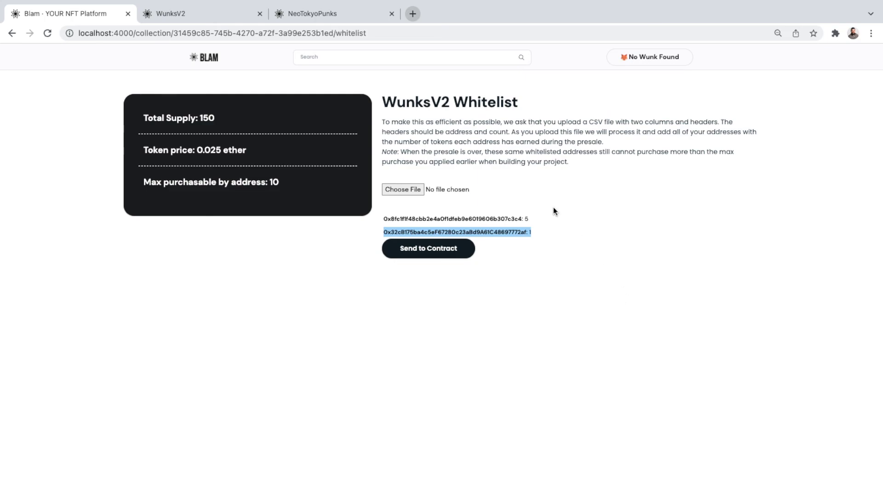
drag(528, 218, 505, 232)
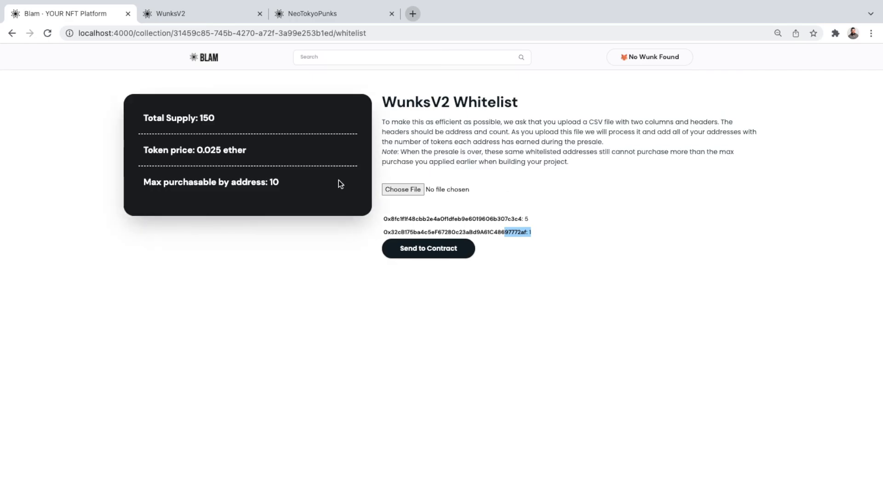
Step: Return to the WunksV2 mint page
click(184, 14)
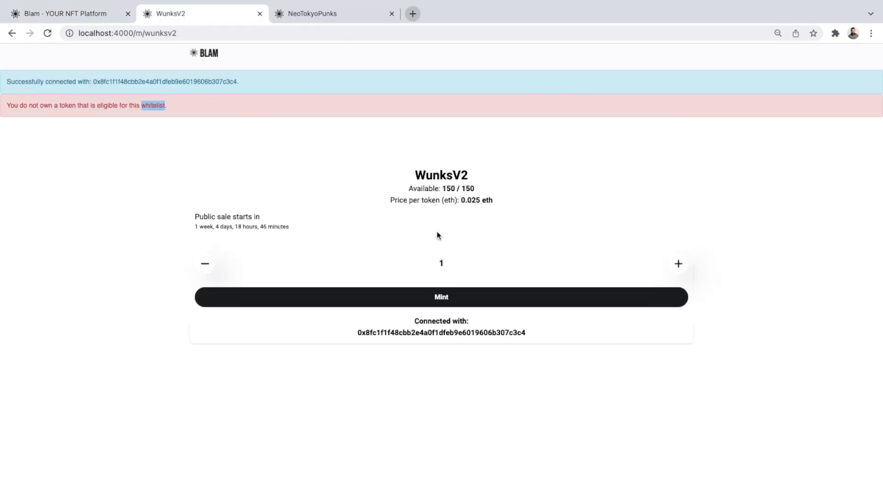